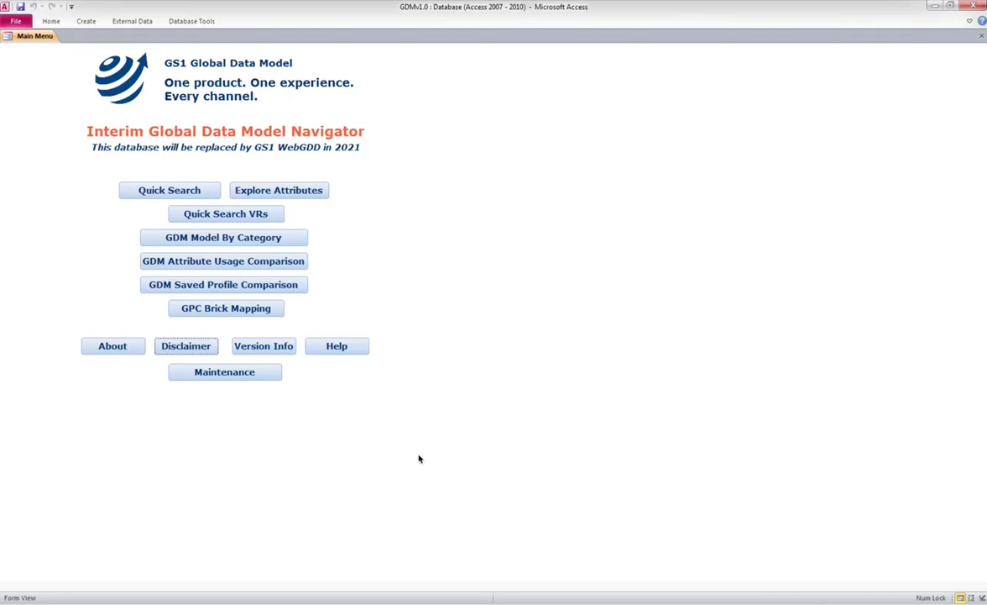
- Open Quick Search and look through the unfiltered code lists and code values, ending on the attributes list
left_click(170, 190)
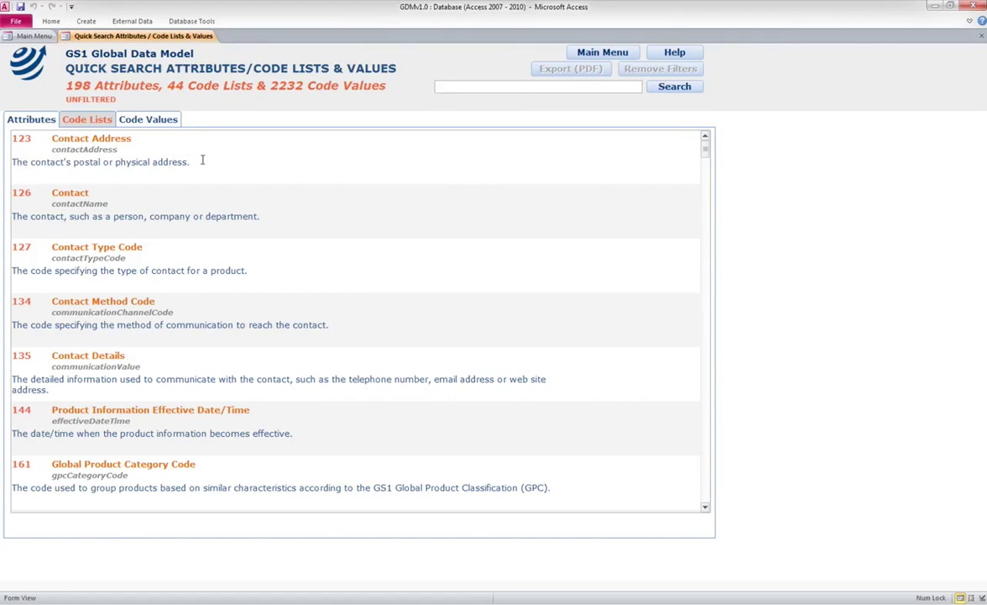
left_click(99, 123)
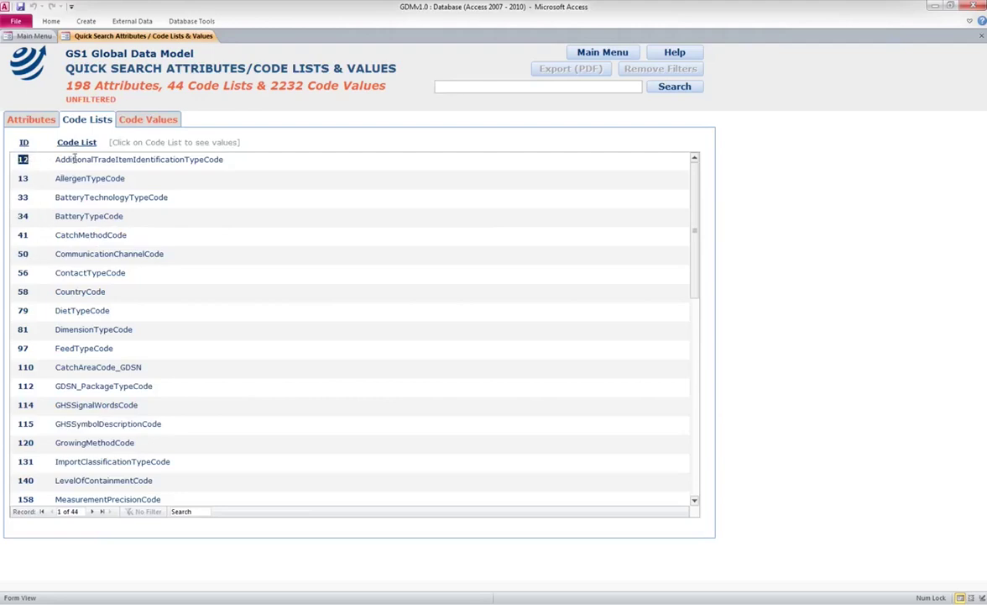
left_click(138, 120)
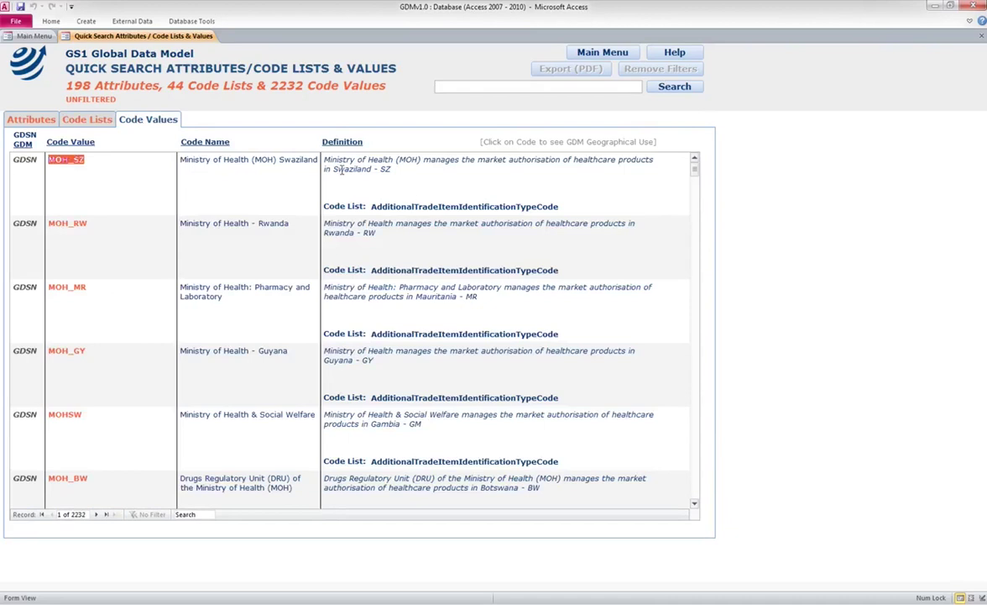
left_click(10, 118)
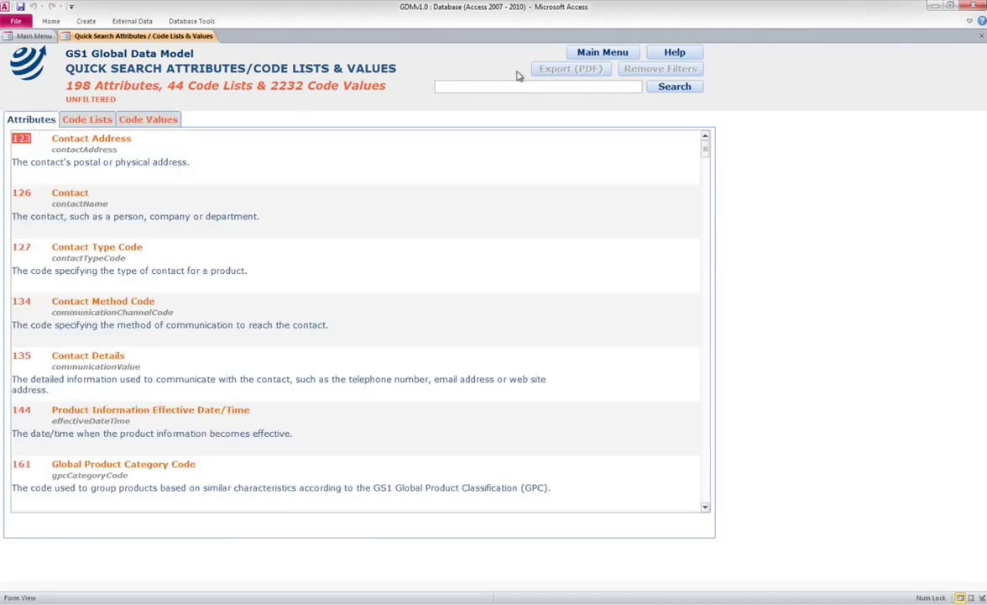
- Search the attributes, code lists and code values for "packag"
left_click(471, 86)
type("packag")
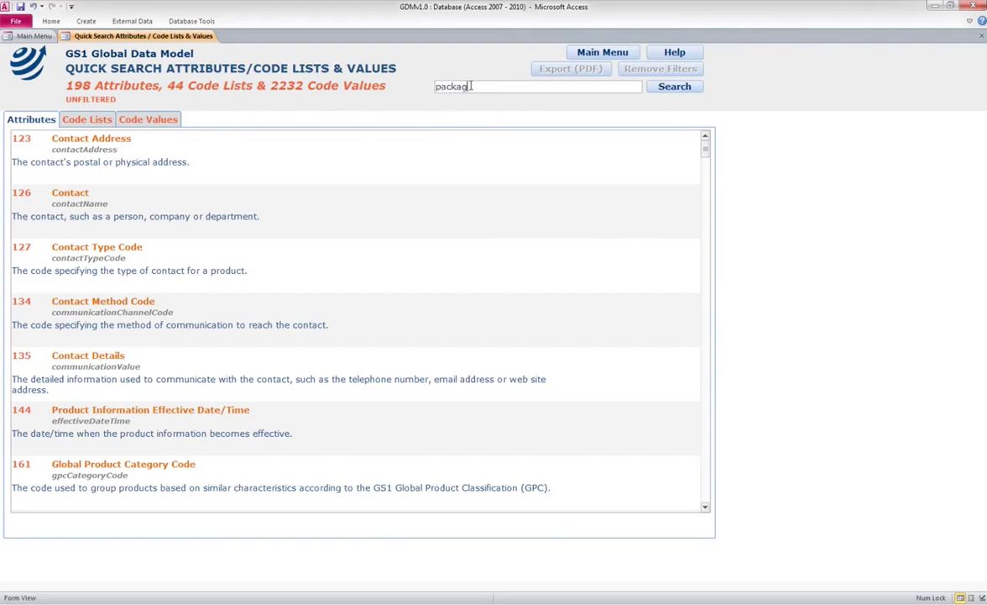
left_click(666, 91)
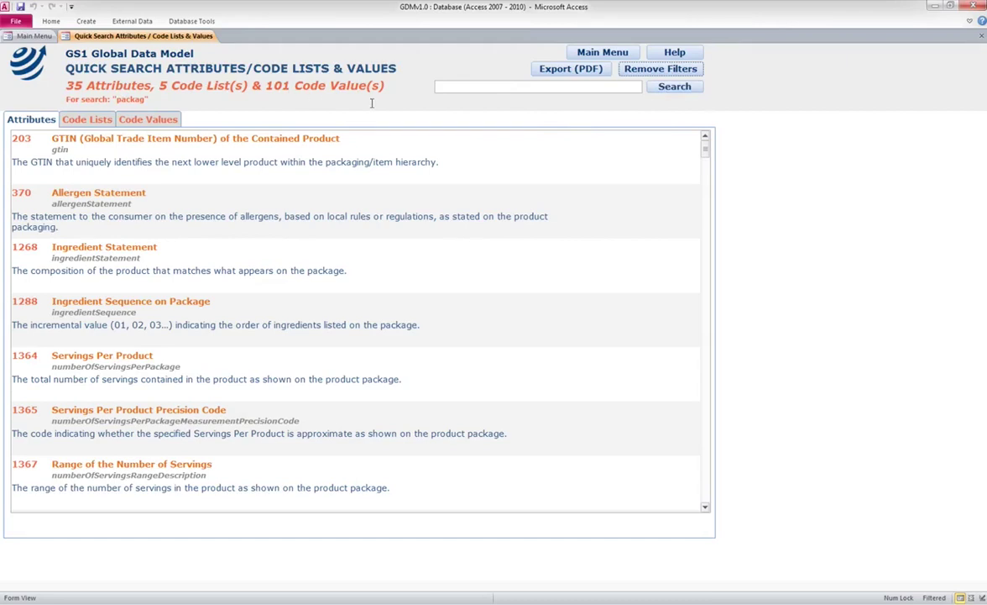
left_click_drag(110, 99, 157, 101)
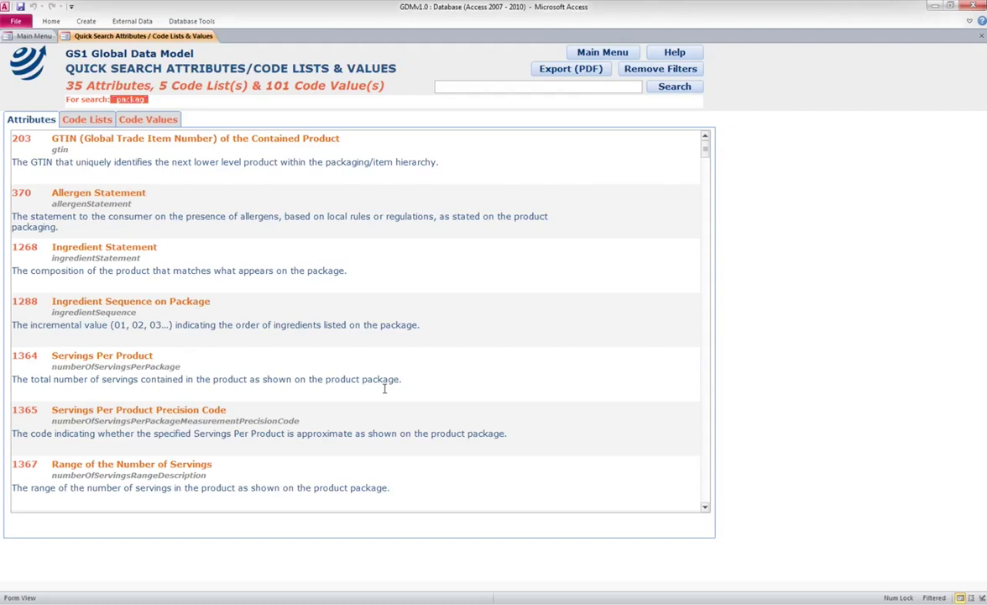
- Review the code lists and code values matching the search, then return to the matching attributes
left_click(87, 122)
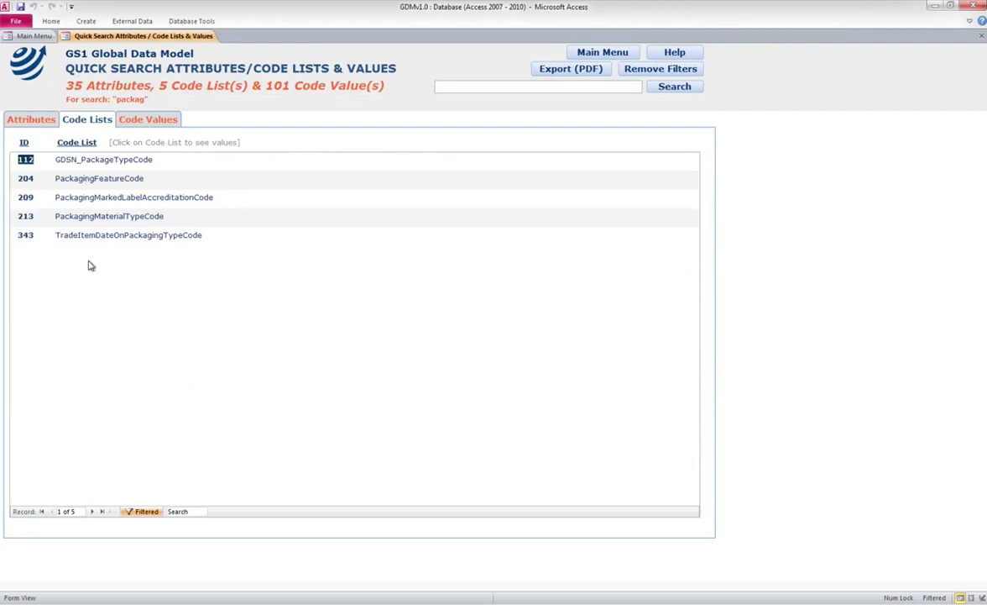
left_click(133, 118)
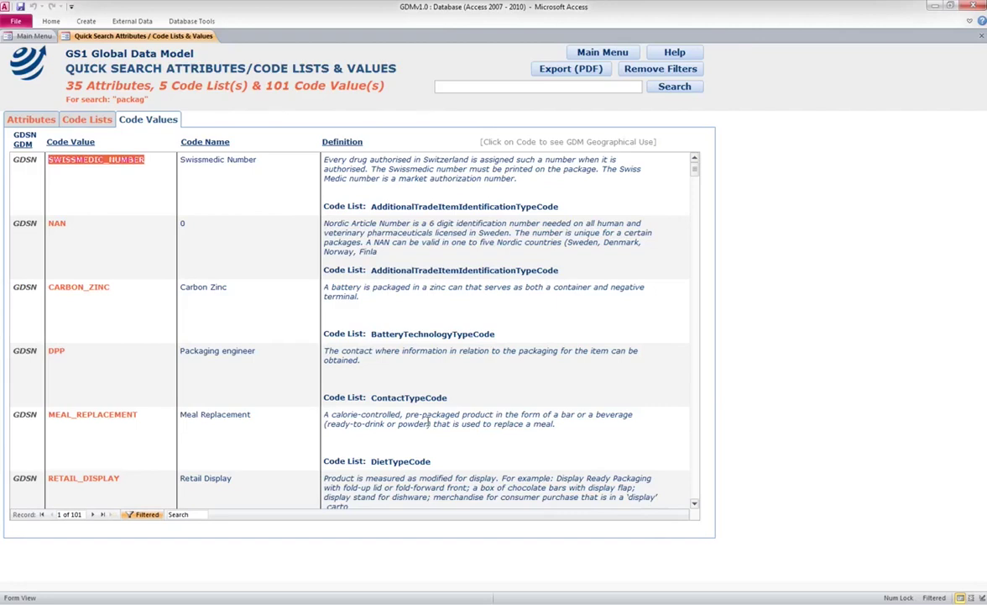
left_click(26, 121)
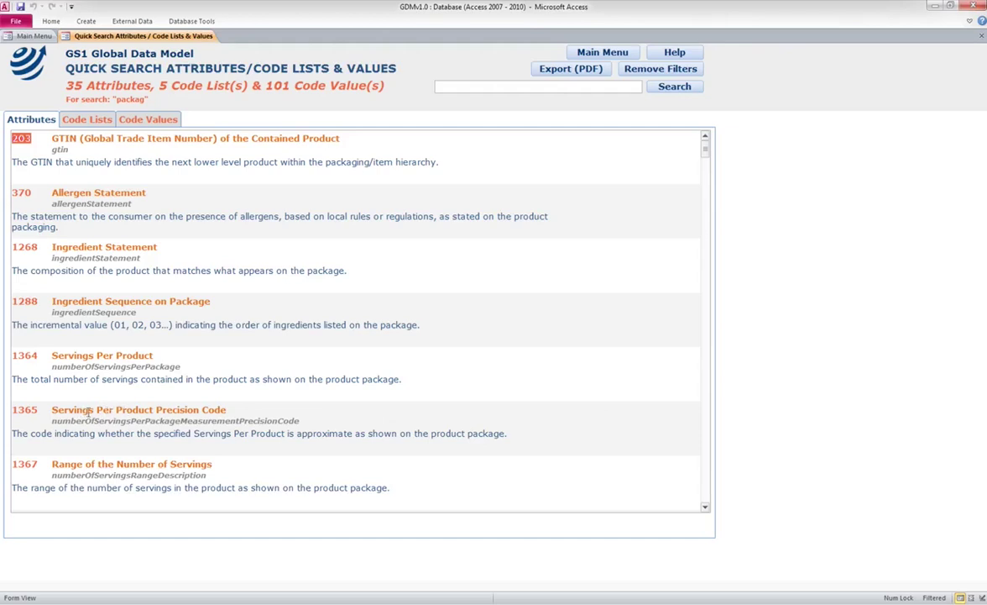
- Open the Servings Per Product Precision Code attribute and examine its definition, GDSN technical properties, category/layer applicability and validation rules
left_click(141, 409)
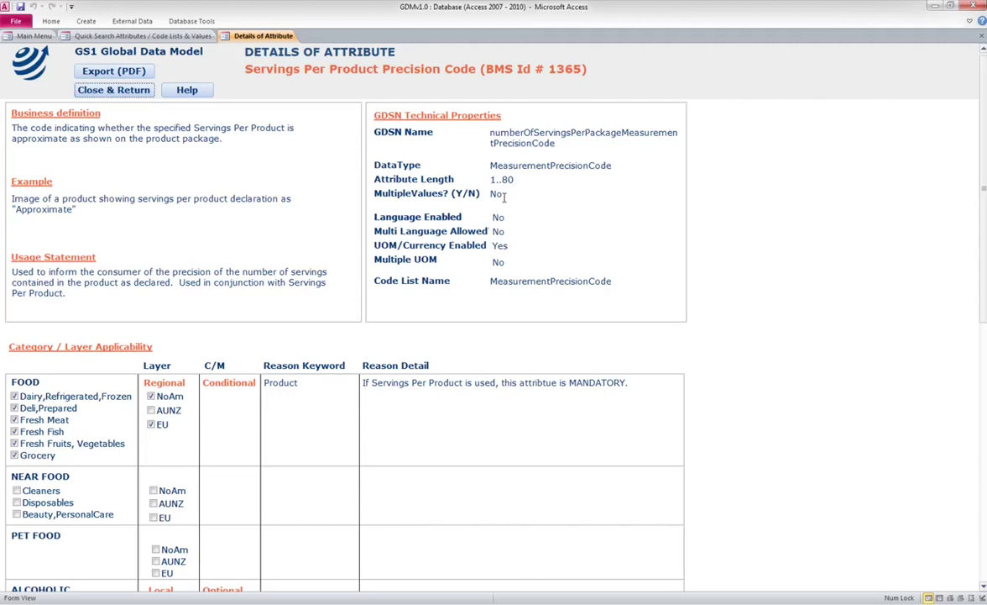
scroll(504, 197, "up", 1)
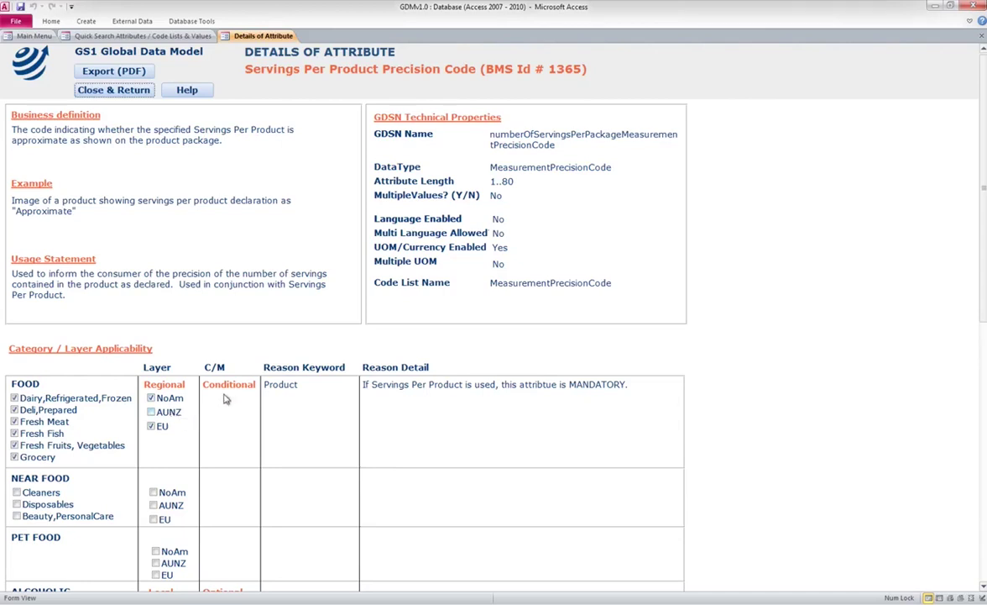
scroll(225, 389, "down", 1)
scroll(225, 391, "down", 3)
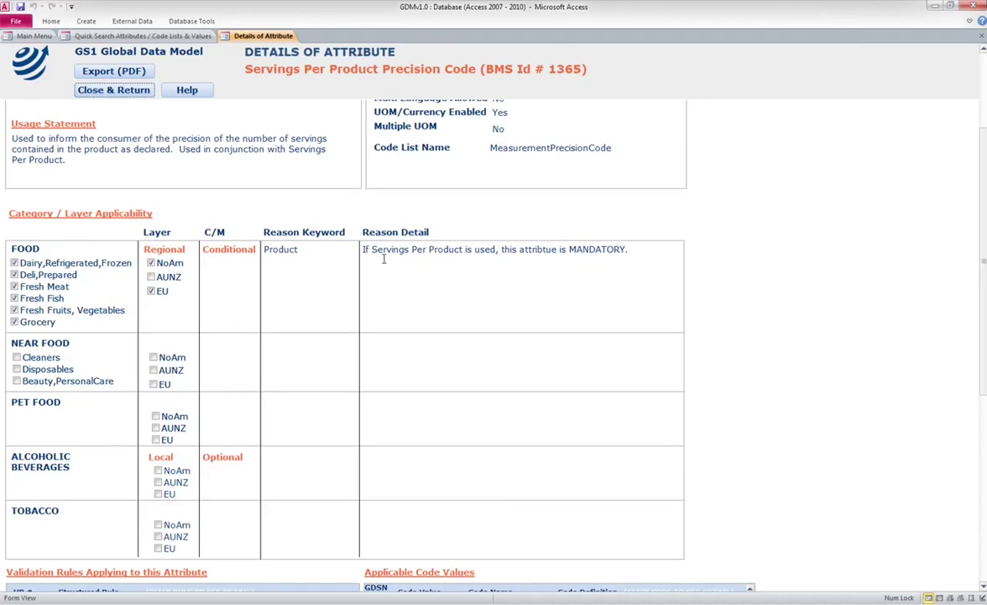
scroll(59, 306, "down", 1)
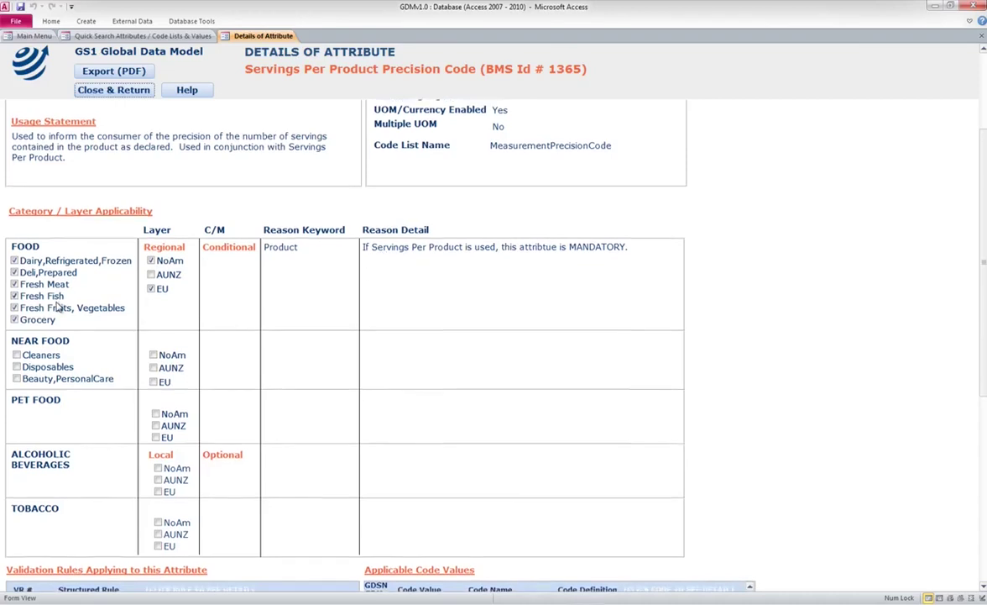
scroll(57, 307, "down", 3)
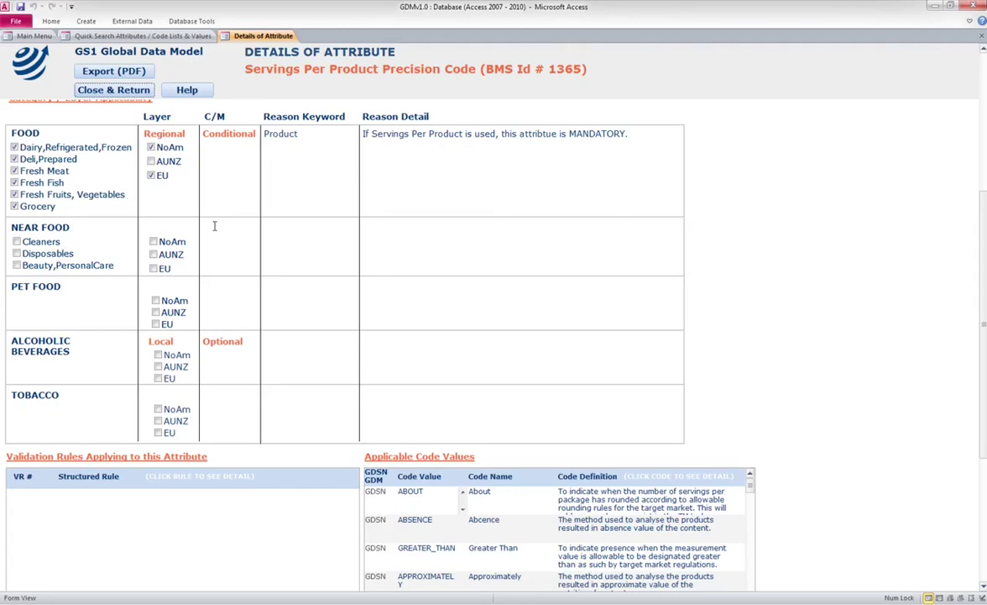
scroll(94, 291, "down", 4)
scroll(94, 293, "down", 2)
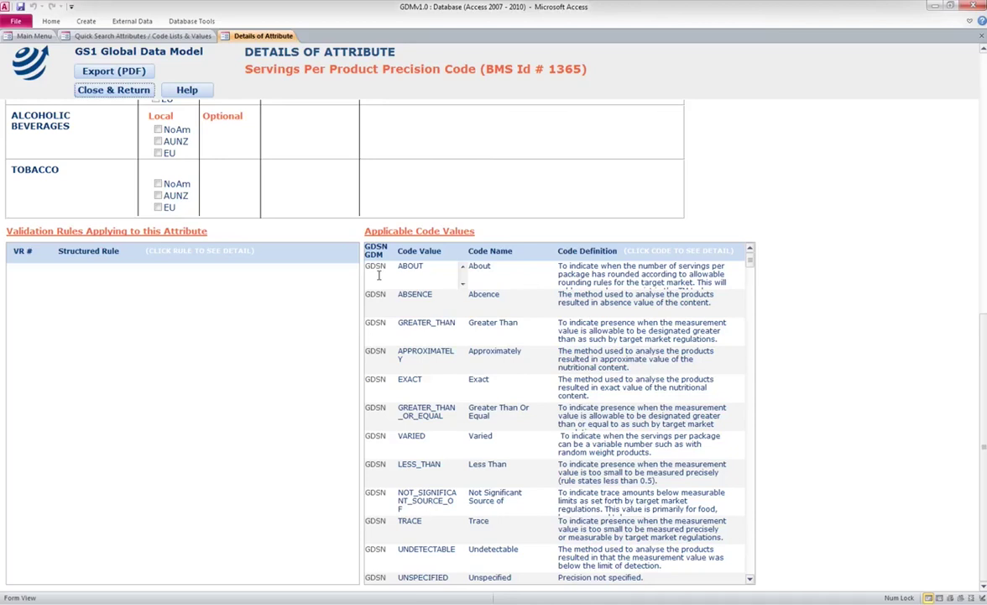
- From the attribute's applicable code values, open GREATER_THAN_OR_EQUAL and examine its declared geographical use in each category
left_click(751, 581)
left_click(752, 581)
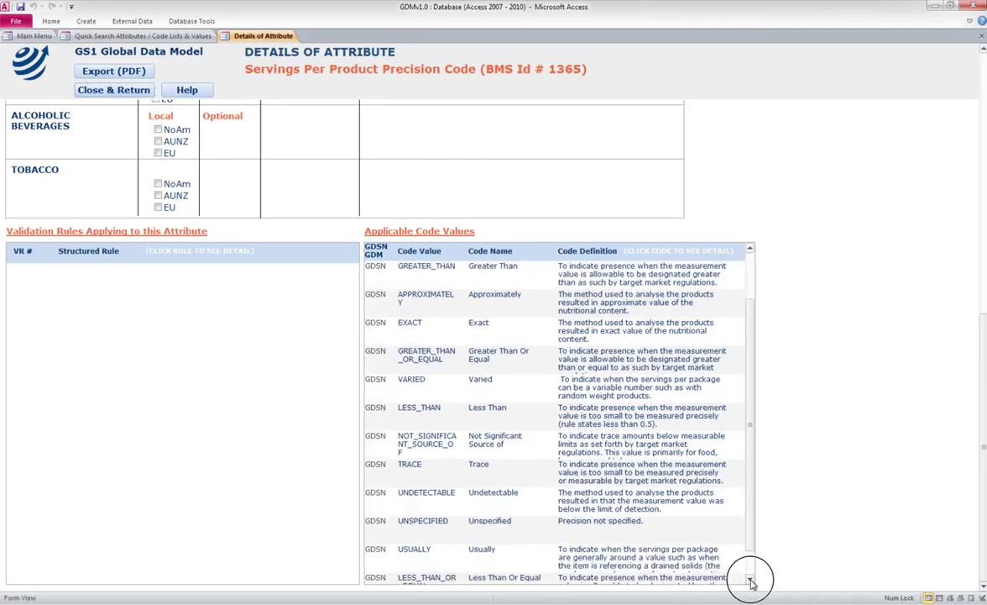
left_click(752, 581)
left_click(751, 581)
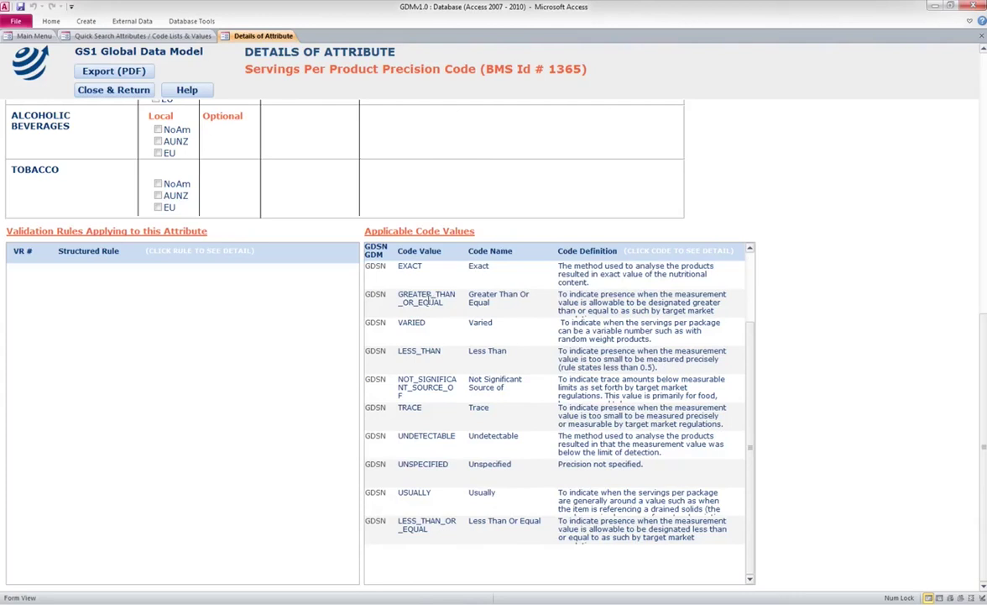
left_click(424, 295)
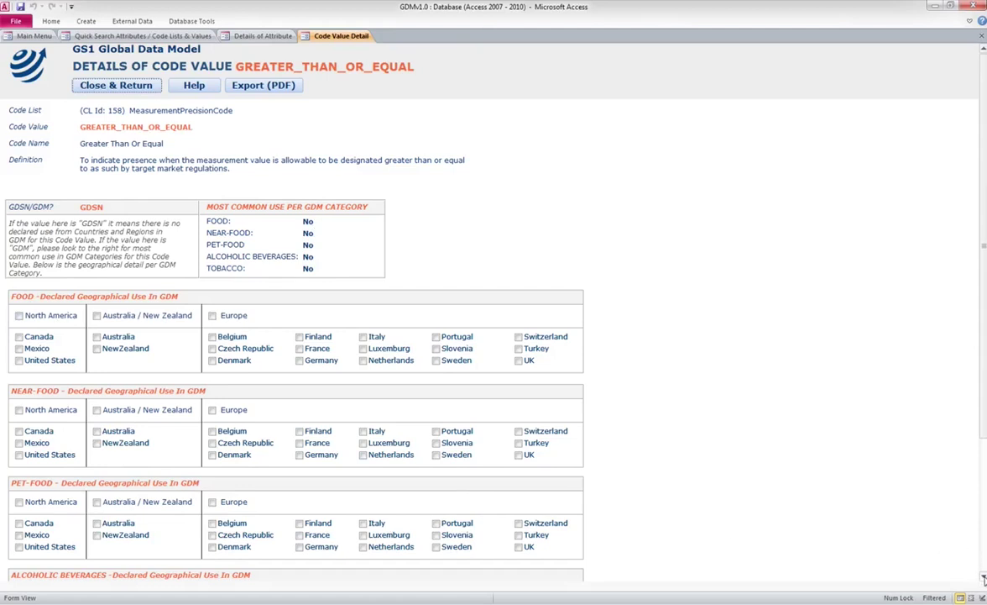
scroll(984, 578, "down", 3)
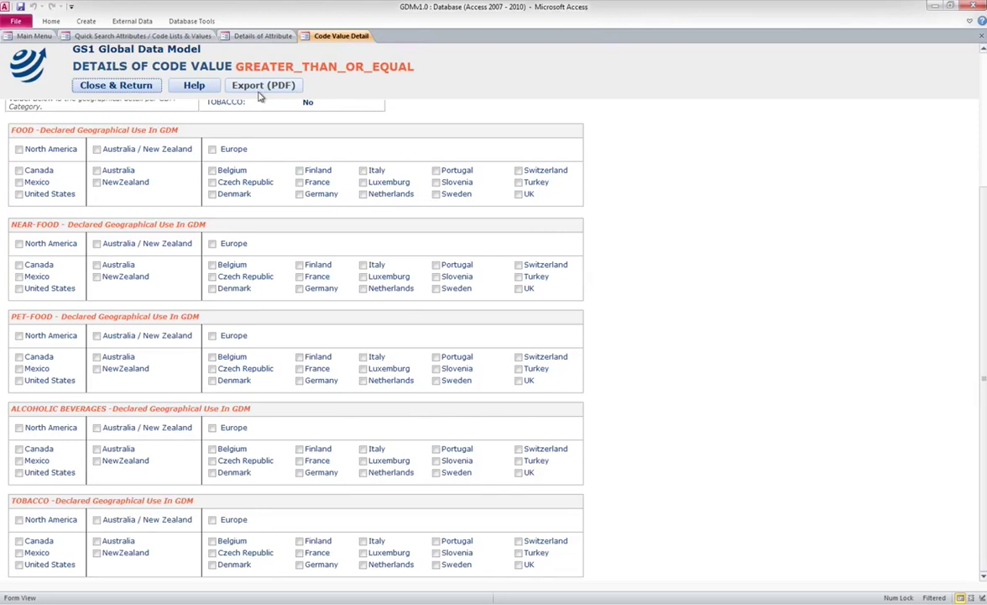
- Read the help for the code value details, then close it and return to the search results
left_click(192, 89)
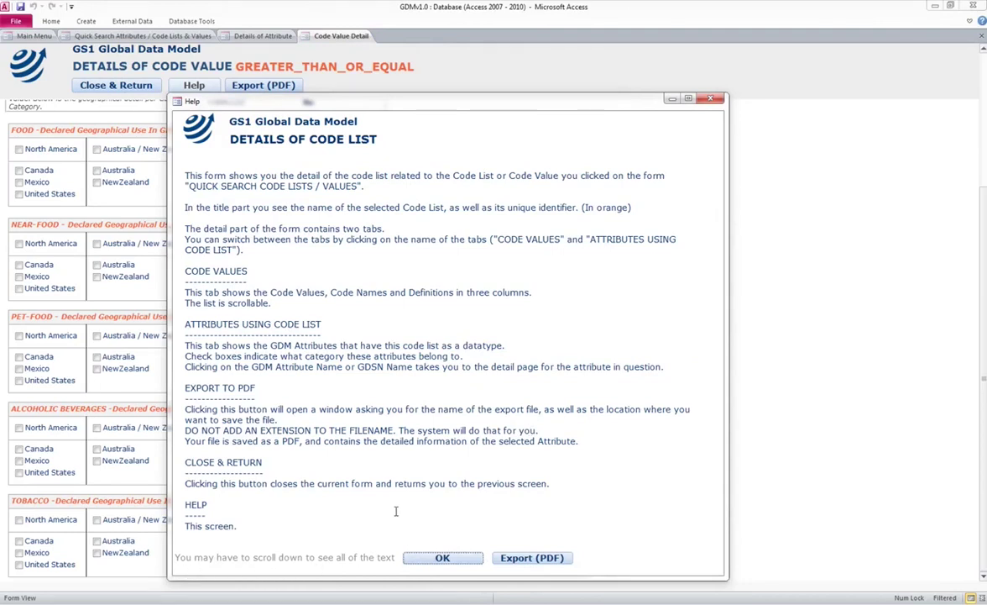
left_click(438, 559)
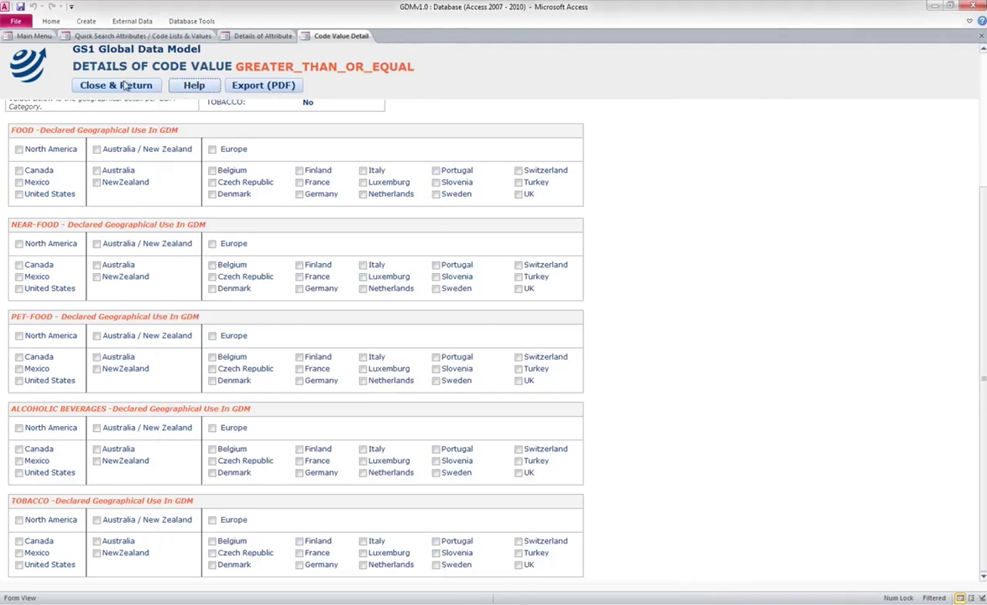
left_click(117, 86)
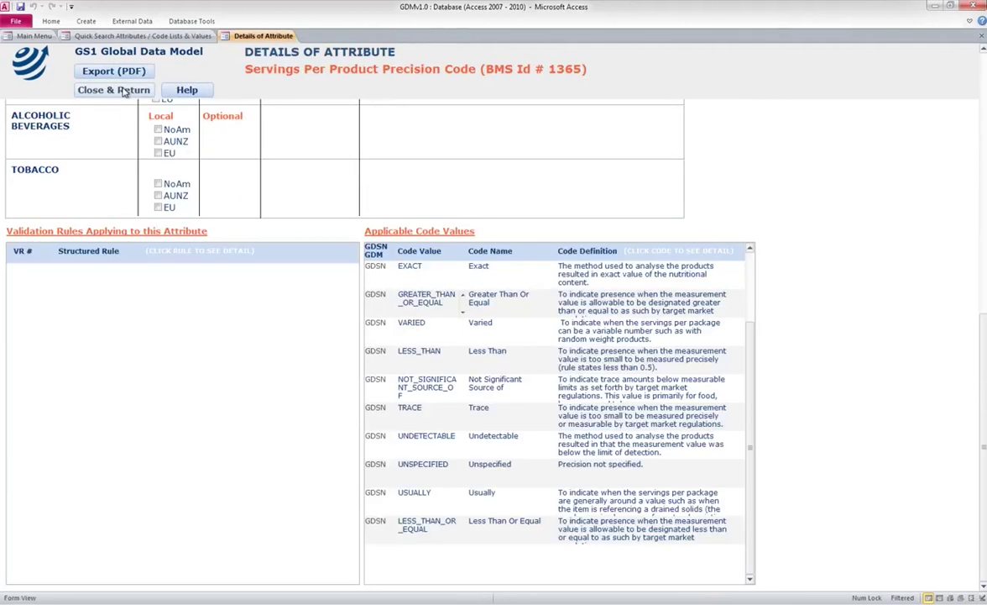
left_click(118, 90)
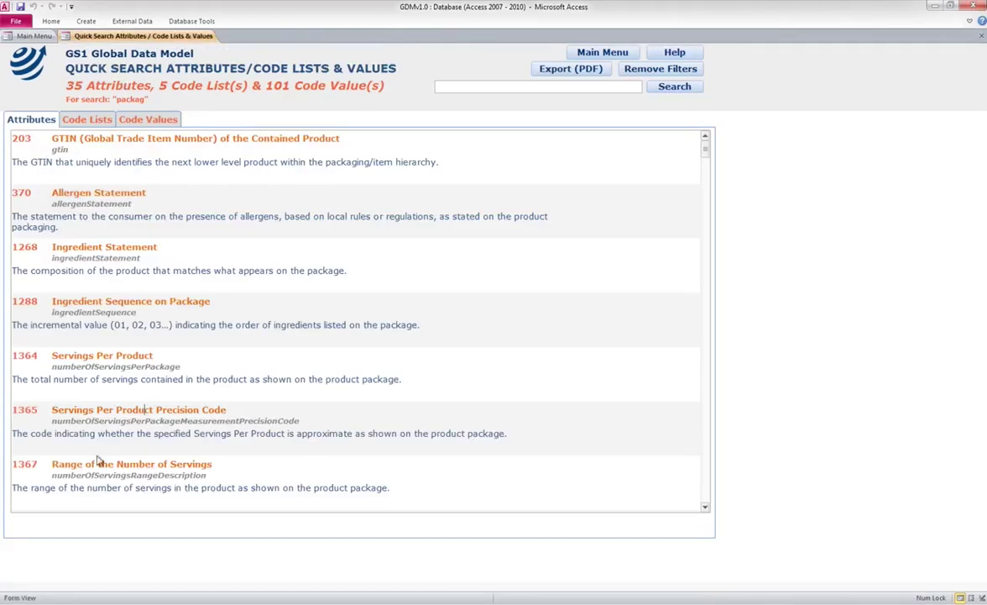
- Open the GDSN_PackageTypeCode code list from the results and check the attributes using it, returning to its code values
left_click(86, 123)
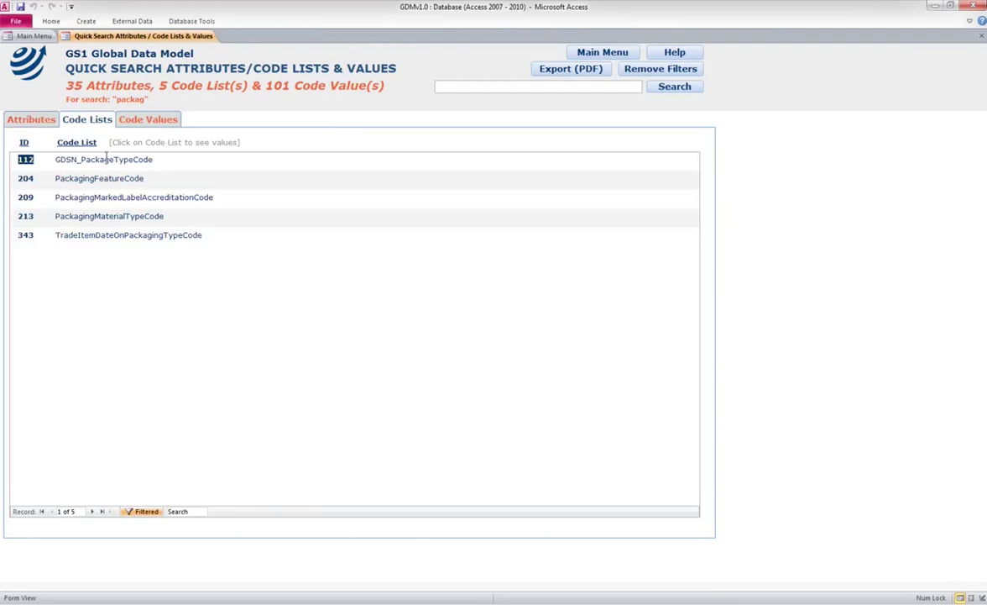
left_click(105, 160)
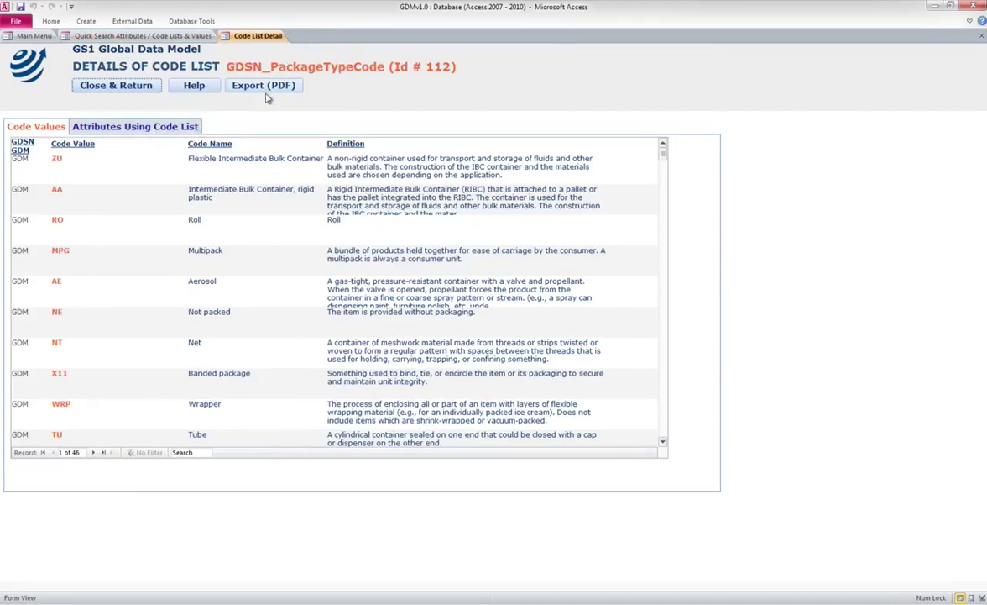
left_click(154, 128)
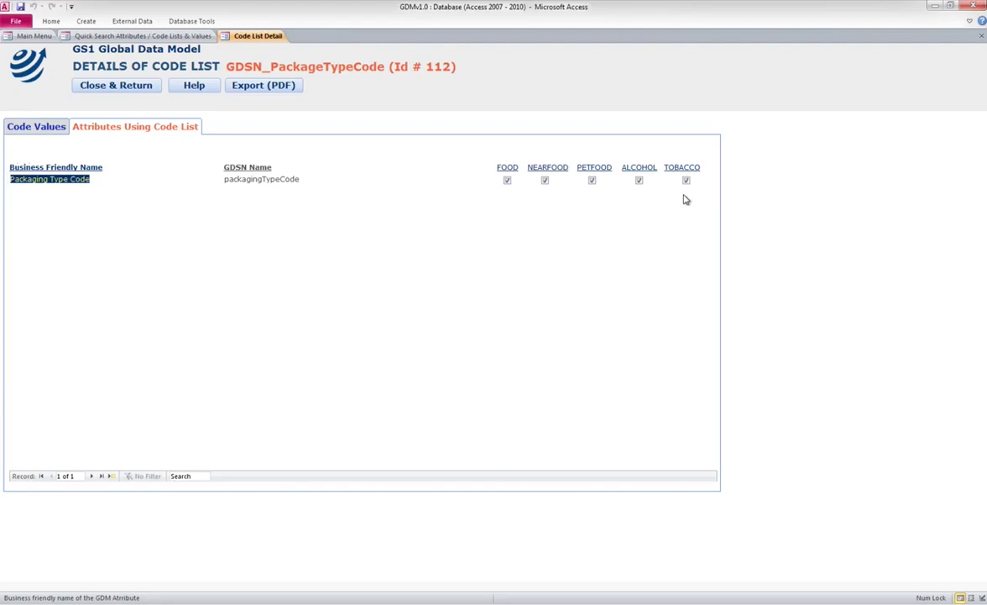
left_click(31, 131)
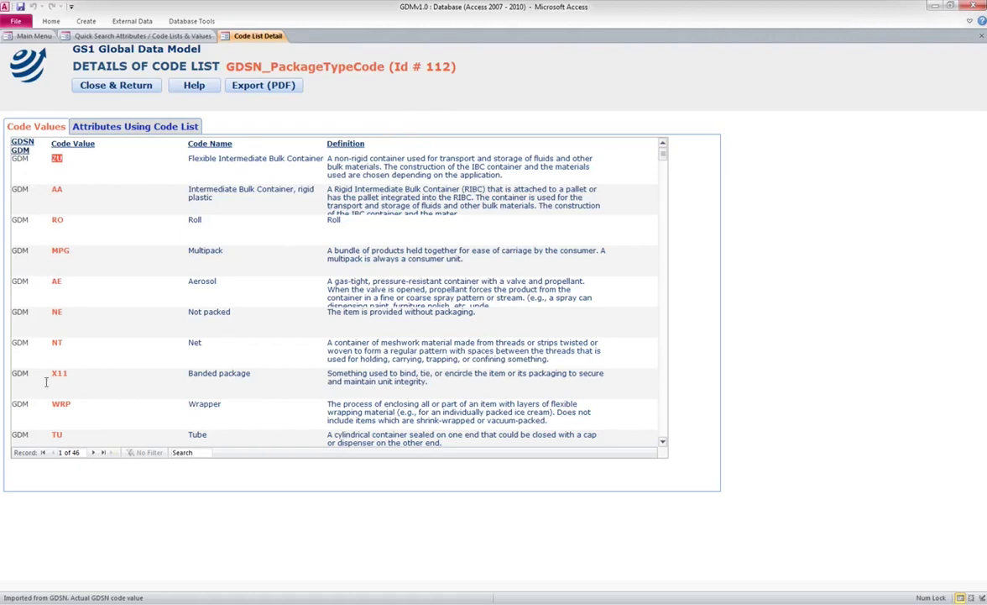
- View the details of code value ZU, then close them and the code list to return to the search results
double_click(18, 163)
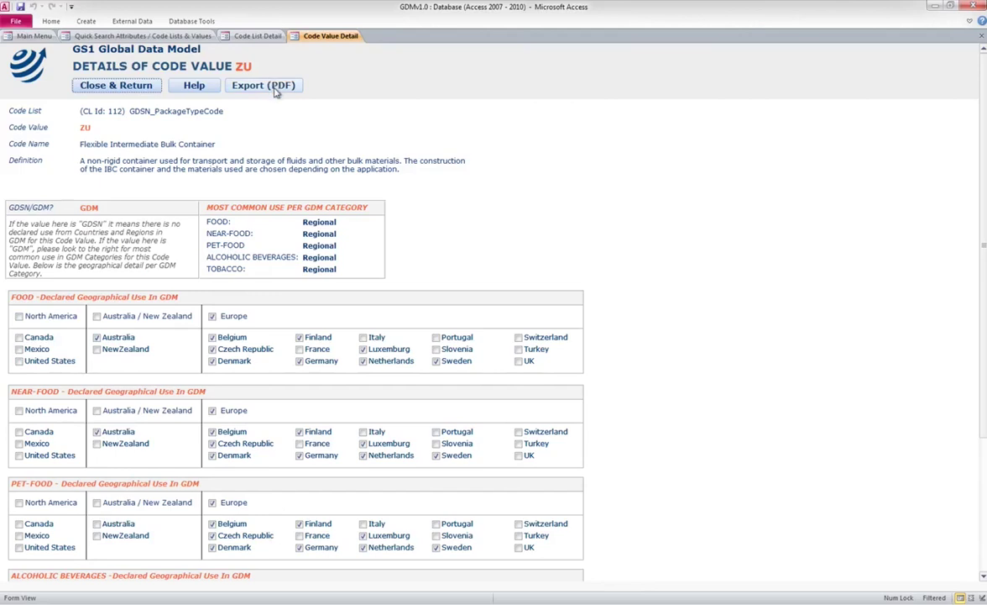
left_click(102, 93)
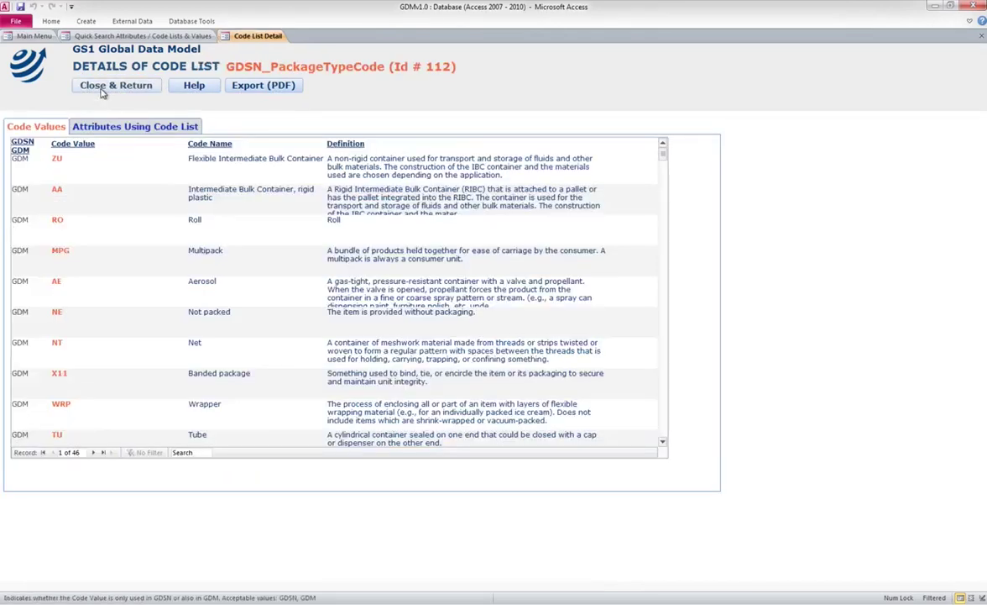
left_click(101, 94)
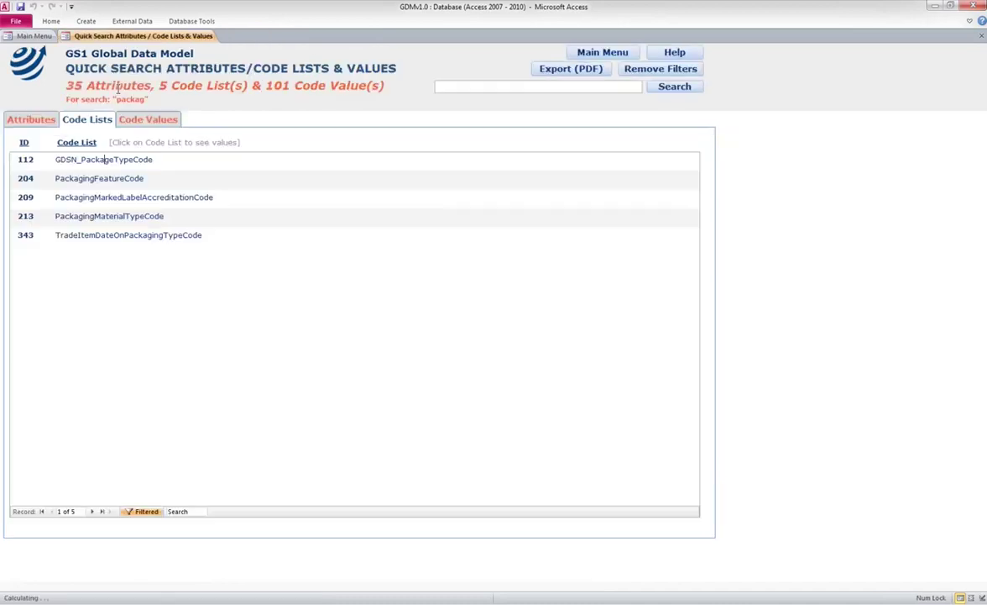
- Among the code values matching the search, open the details of NE (Not packed) from GDSN_PackageTypeCode
left_click(154, 122)
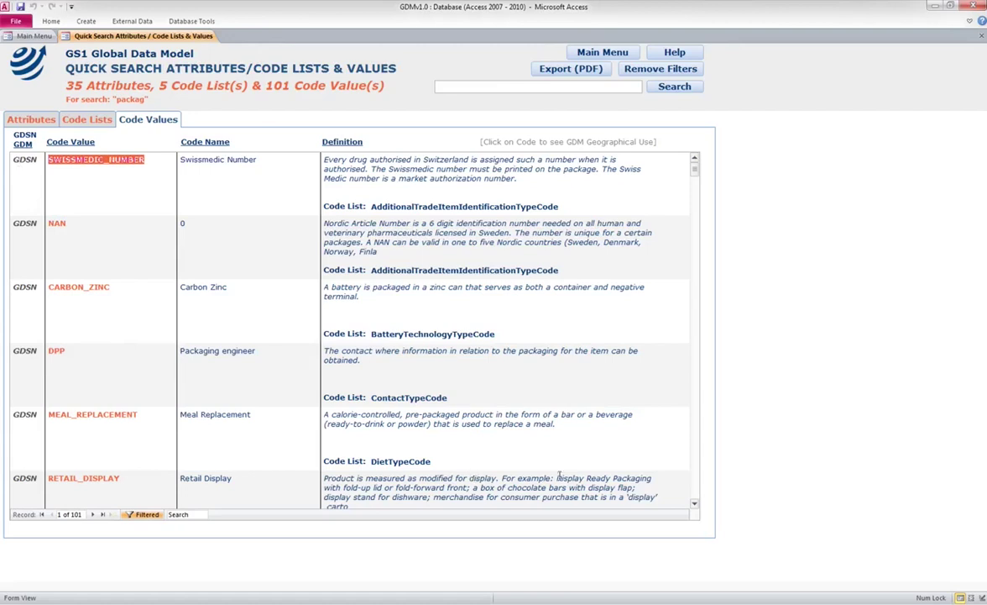
left_click(695, 473)
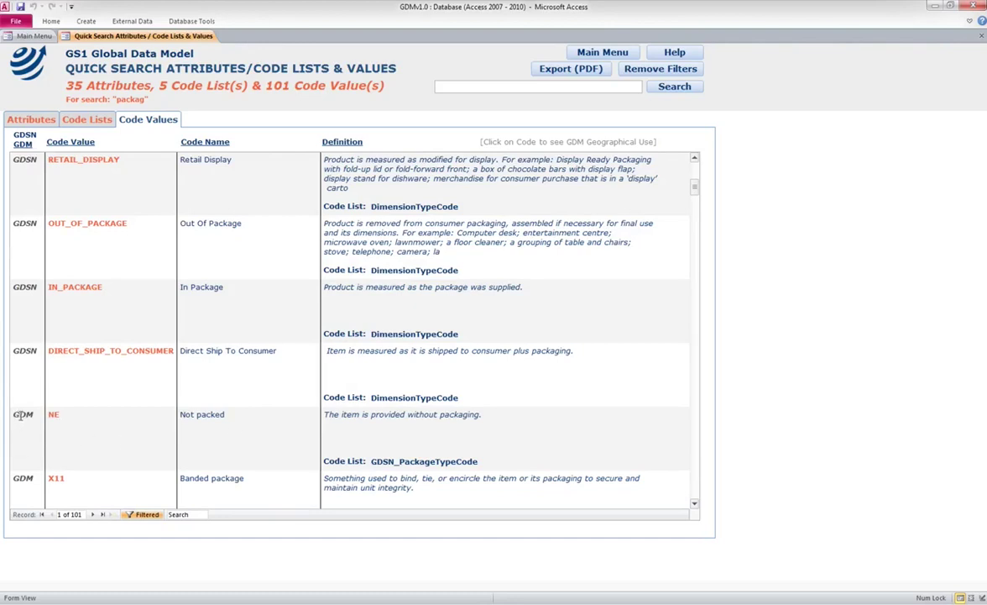
left_click(22, 415)
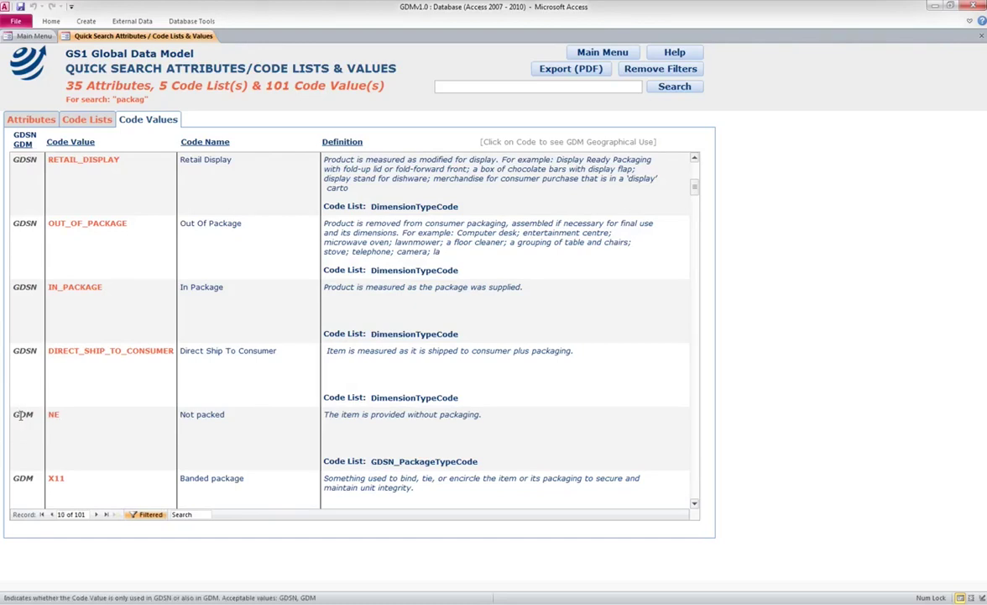
left_click(53, 414)
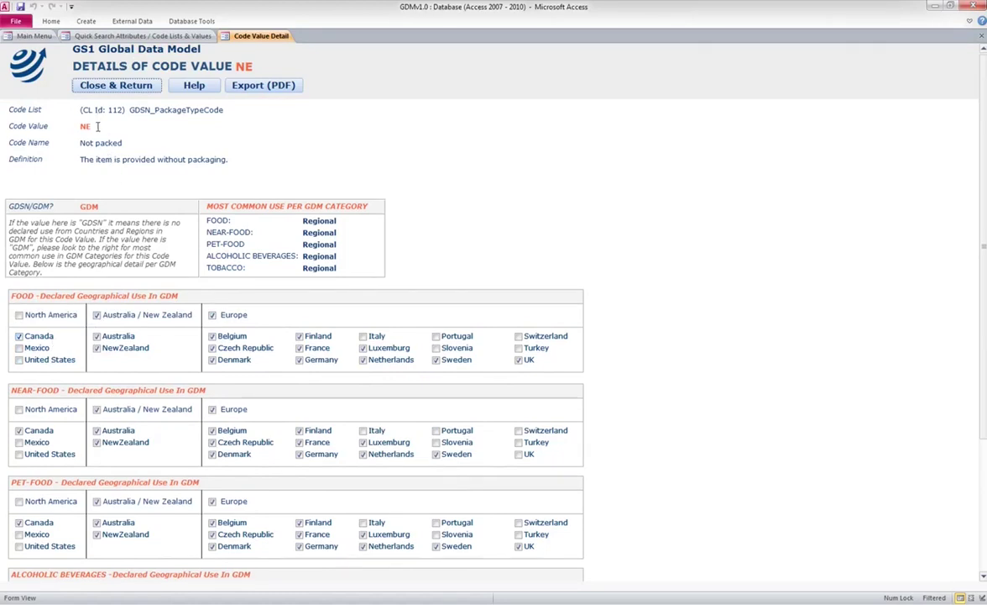
- Leave the NE code value details, then clear the quick search filters and return to the main menu
left_click(91, 84)
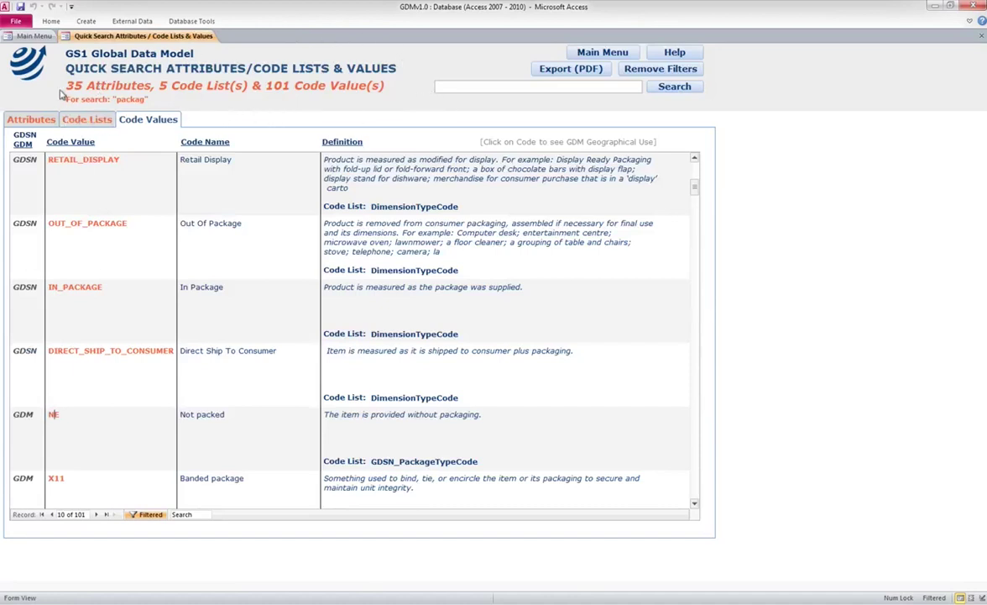
left_click(652, 70)
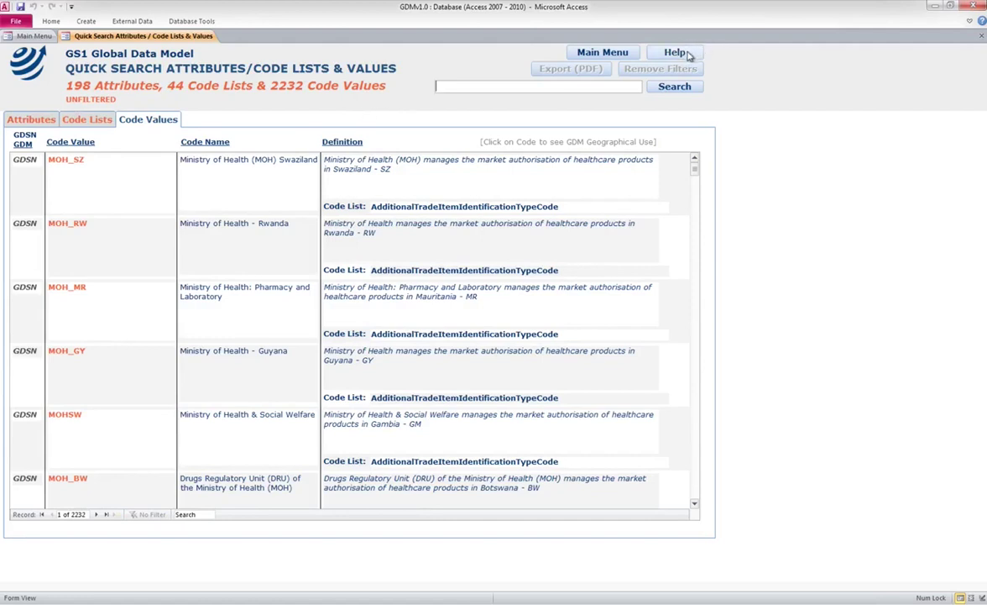
left_click(598, 57)
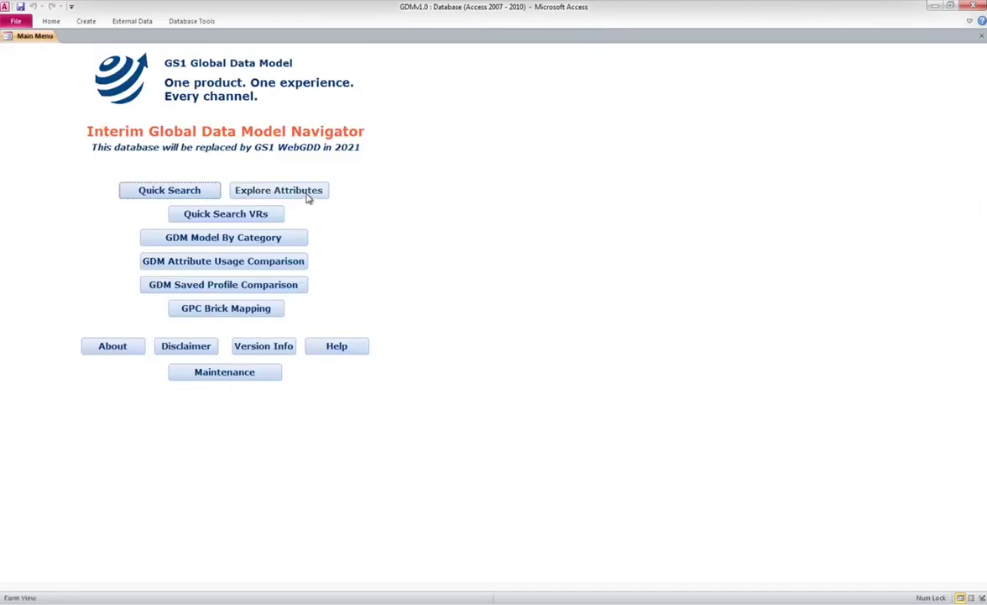
- View the details of GDM validation rule 96 and its related attributes, then return to the main menu
left_click(231, 215)
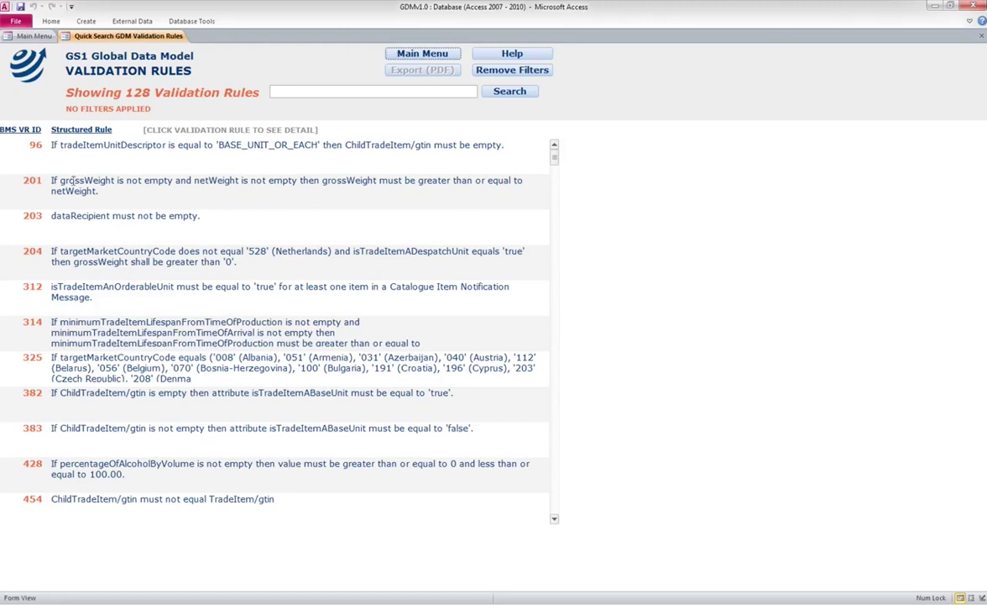
left_click(203, 147)
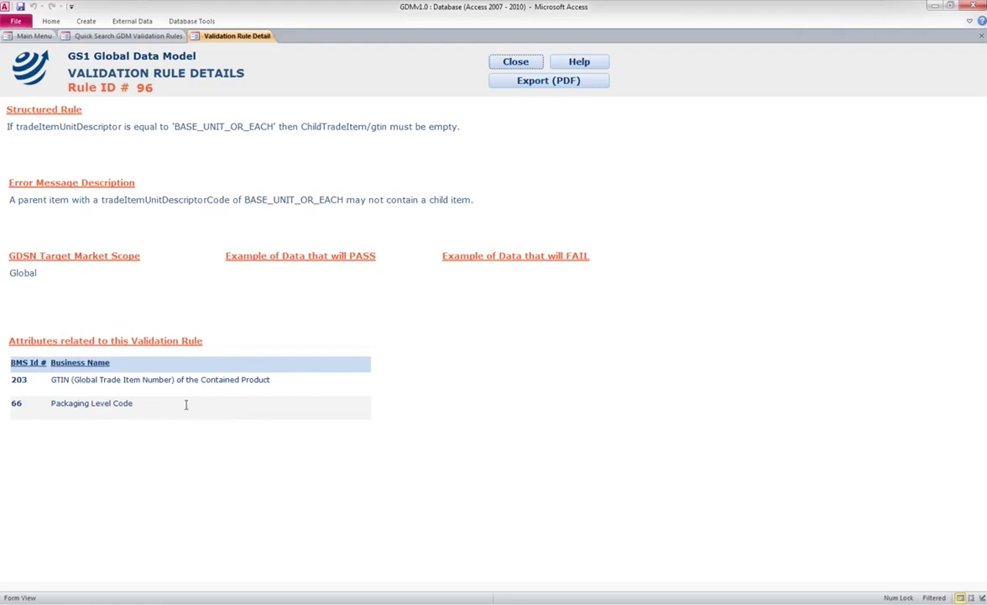
left_click(130, 379)
left_click(516, 64)
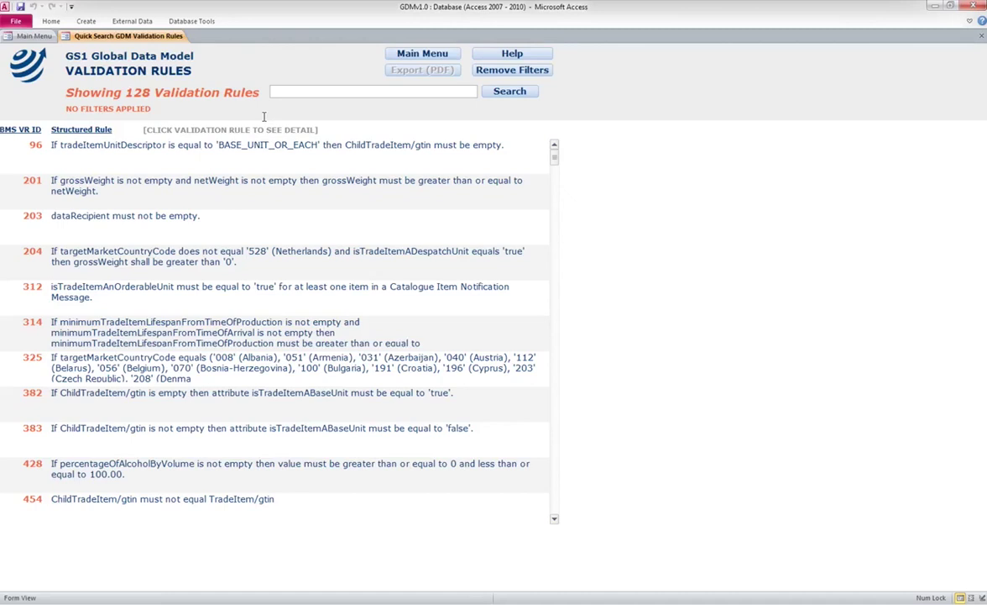
left_click(402, 57)
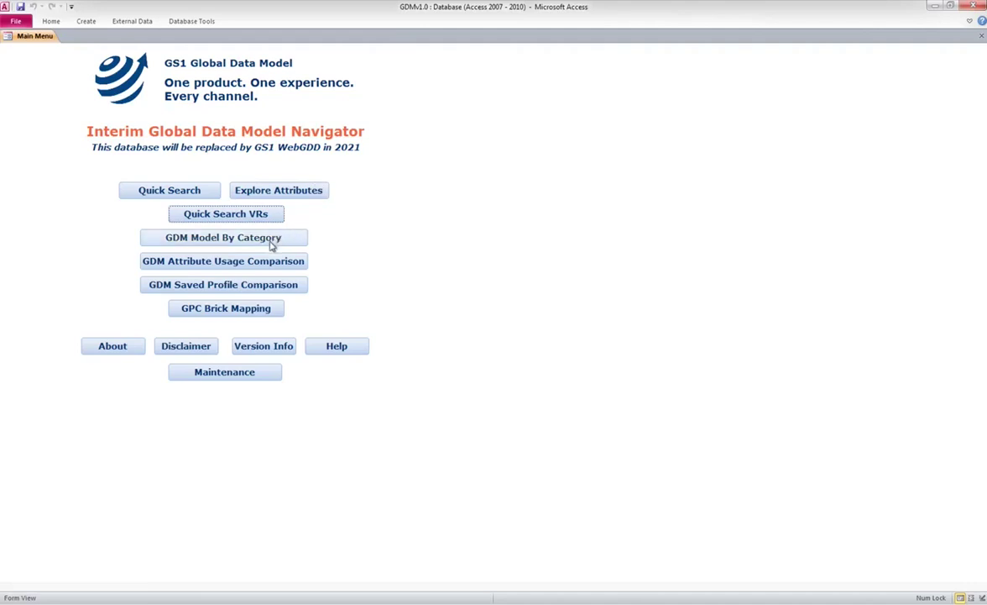
- Show the GDM model by category for Food with the sub-category Grocery
left_click(195, 241)
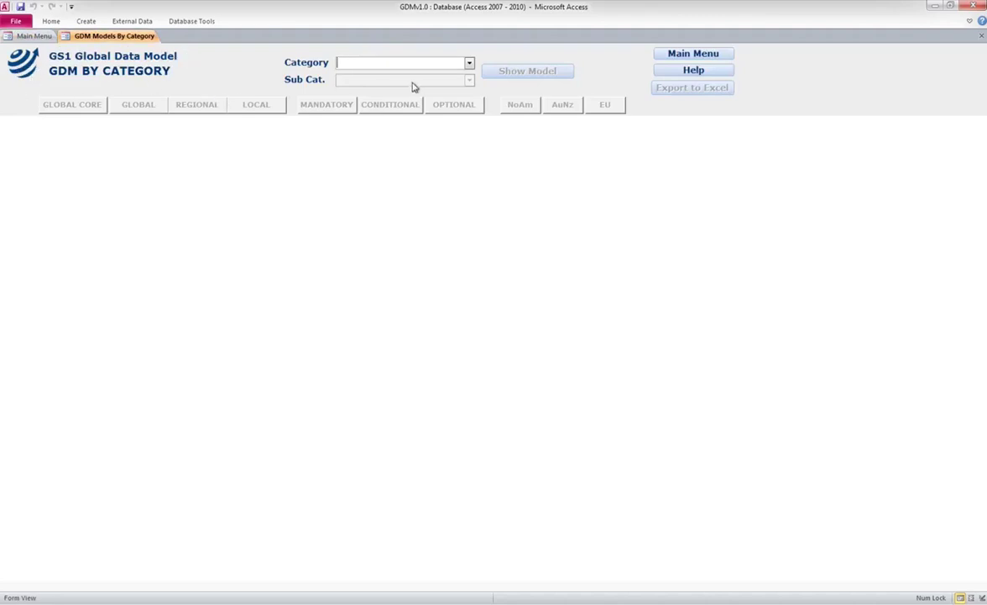
left_click(469, 64)
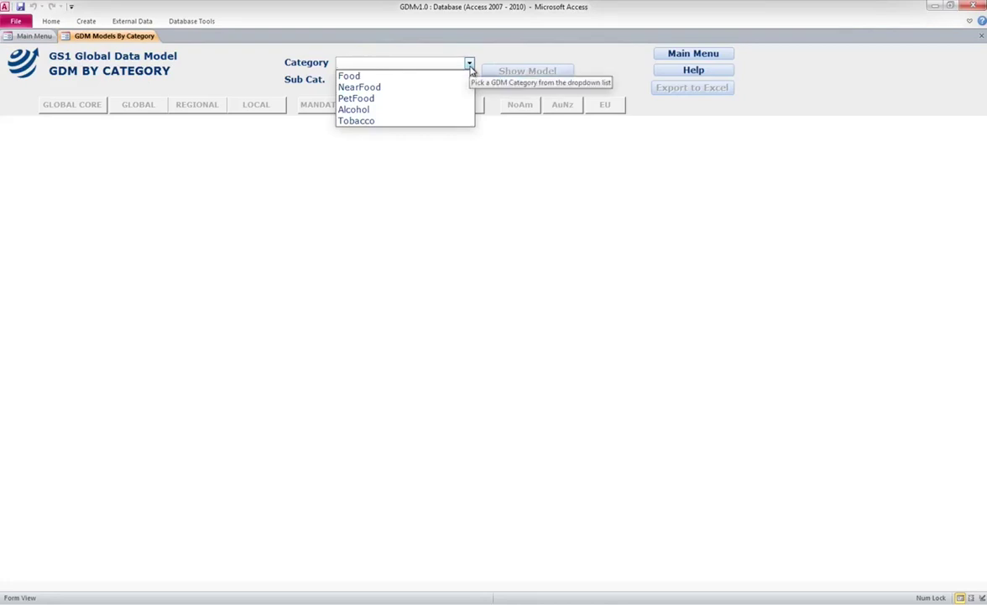
left_click(449, 75)
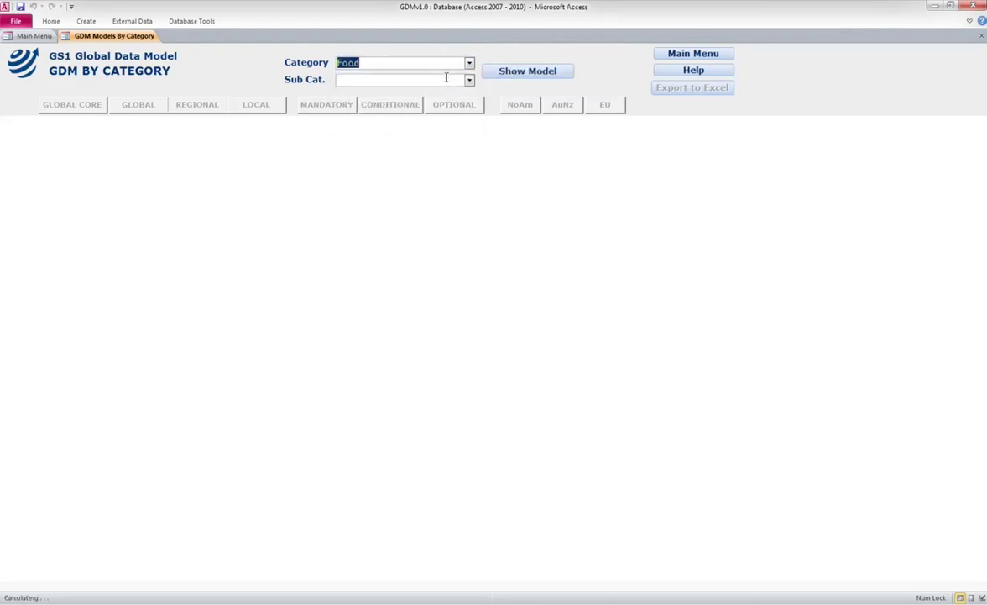
left_click(469, 80)
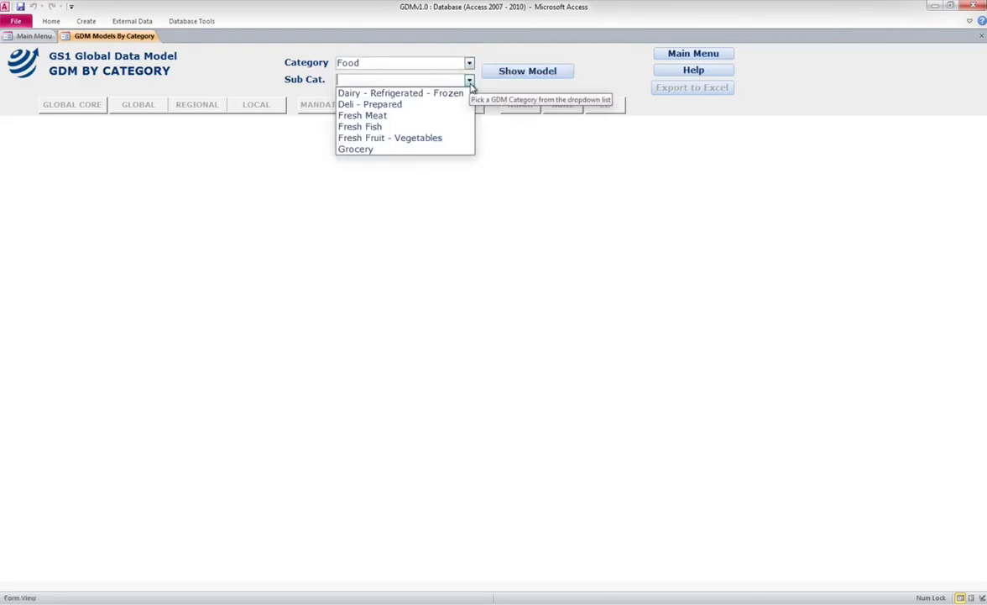
left_click(449, 155)
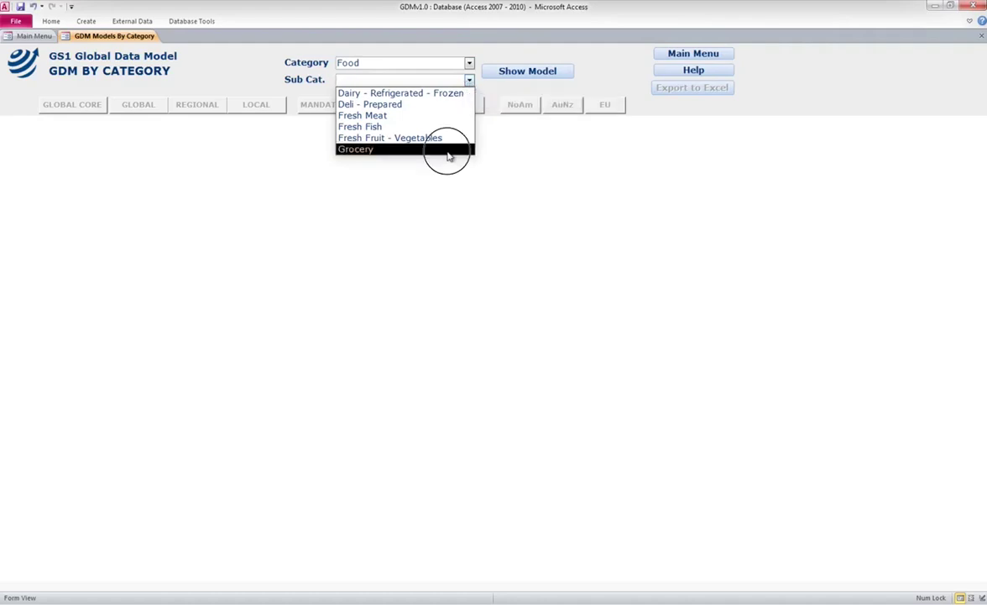
left_click(516, 72)
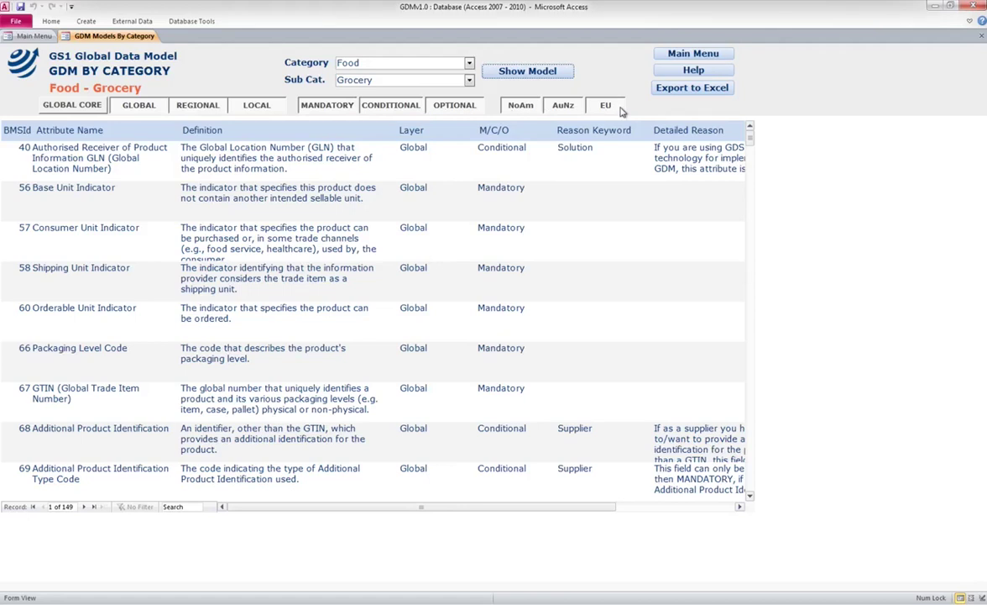
- Filter the Food - Grocery model to leave out the NoAm and AuNz regions and the conditional and optional attributes
left_click(530, 109)
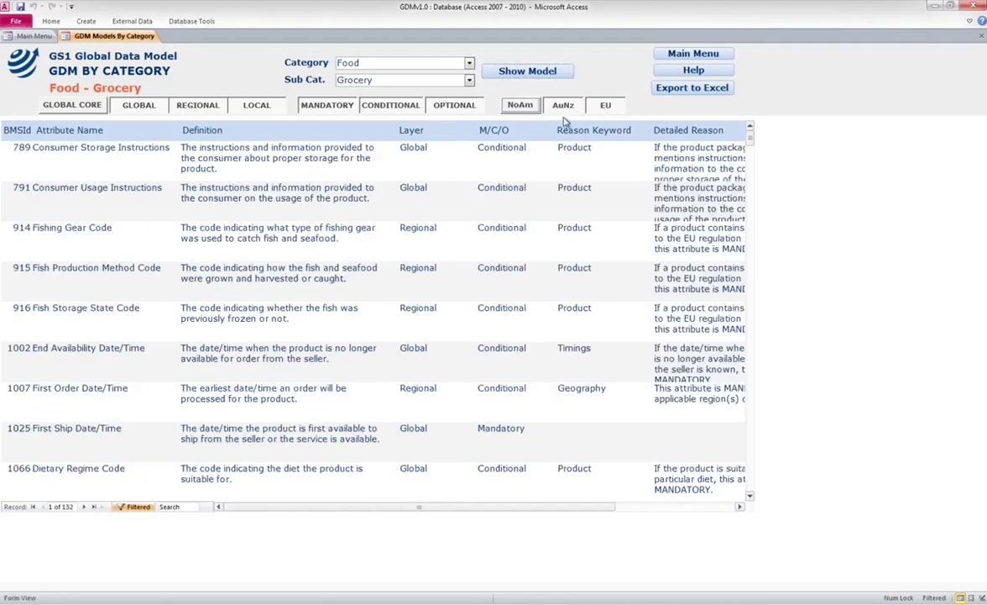
left_click(563, 108)
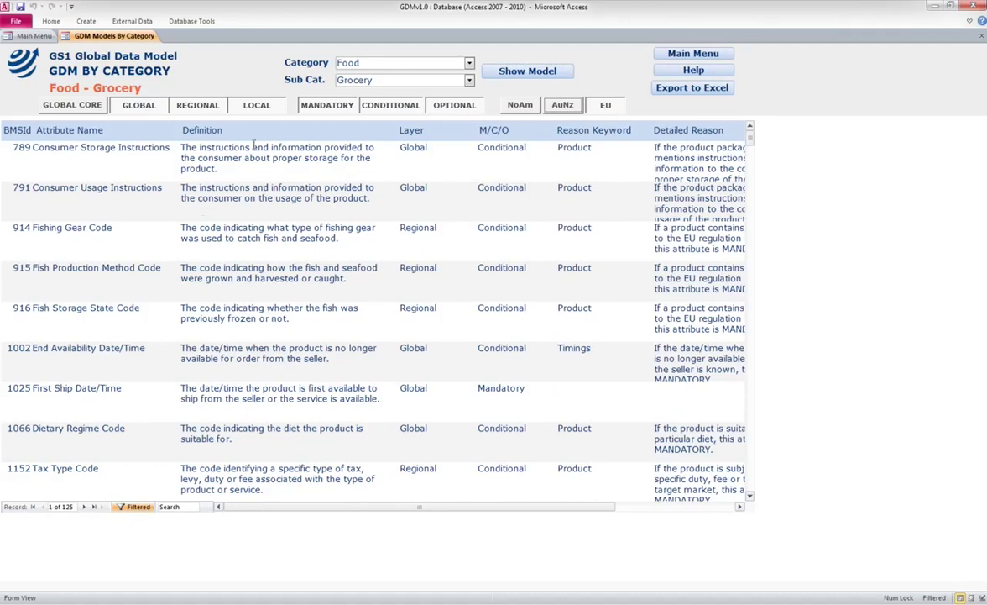
left_click(392, 110)
left_click(439, 109)
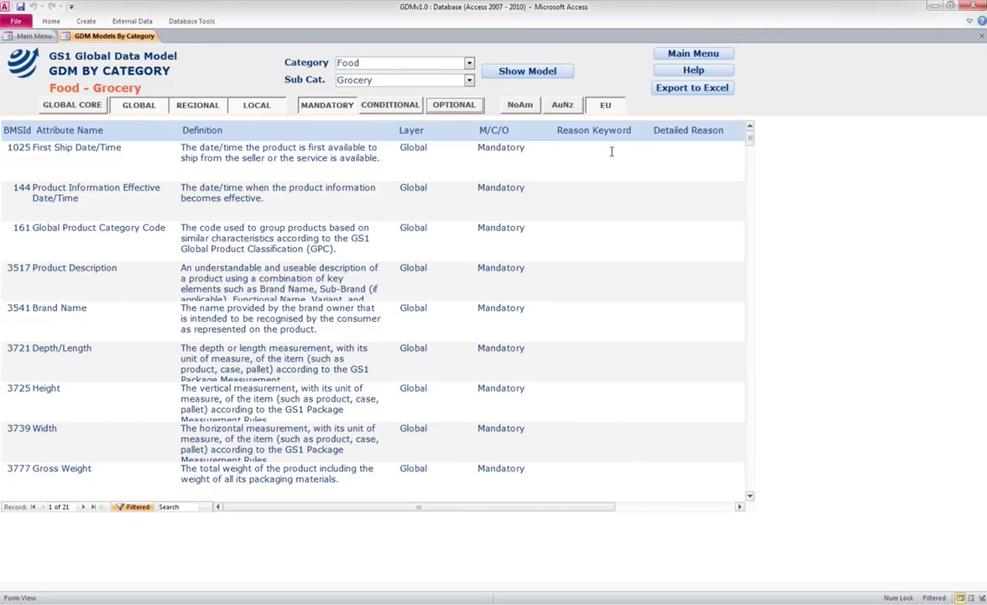
left_click_drag(478, 507, 636, 518)
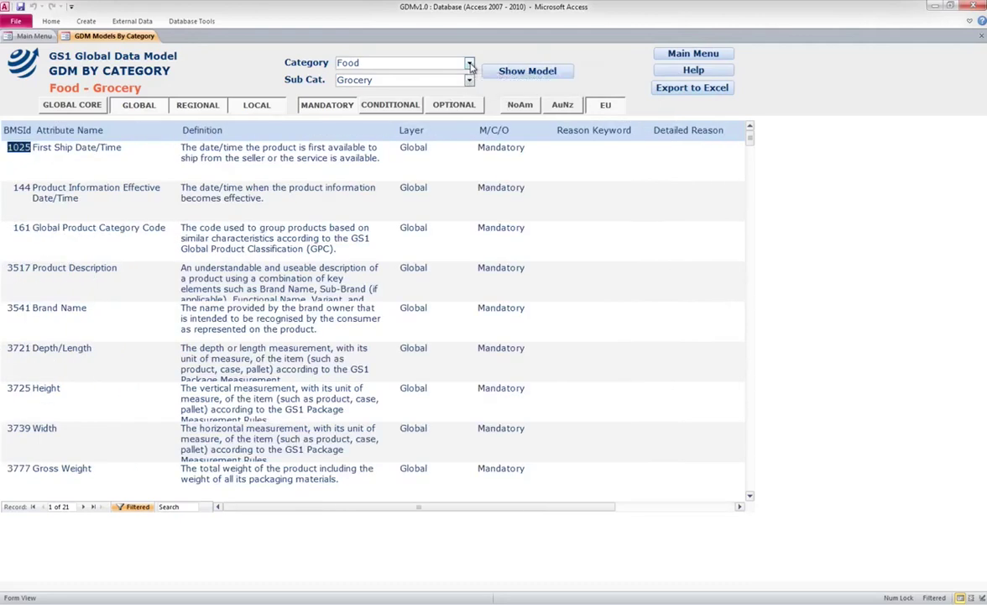
- Switch the model category to PetFood and show its attributes
left_click(470, 65)
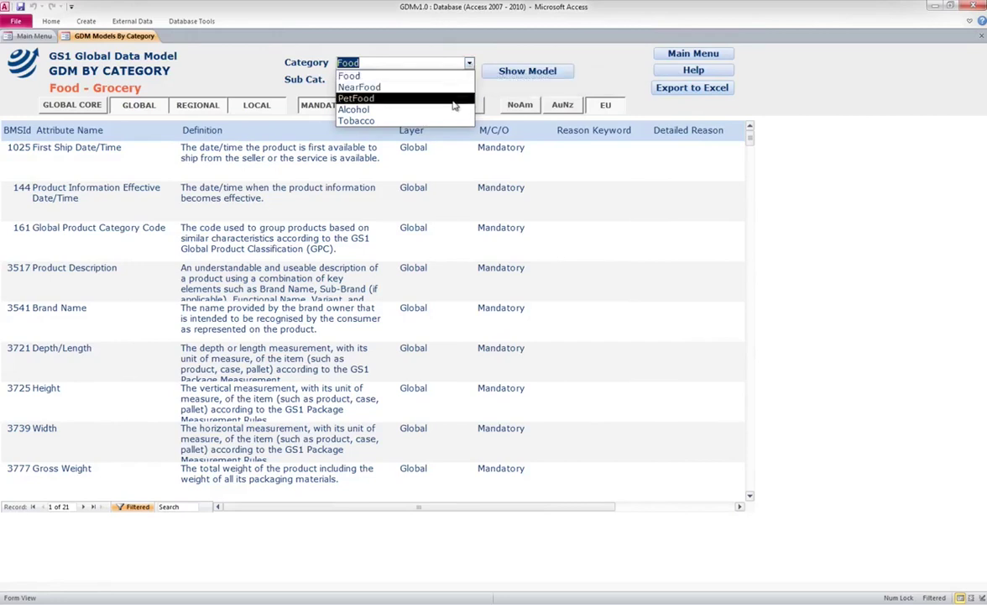
left_click(454, 100)
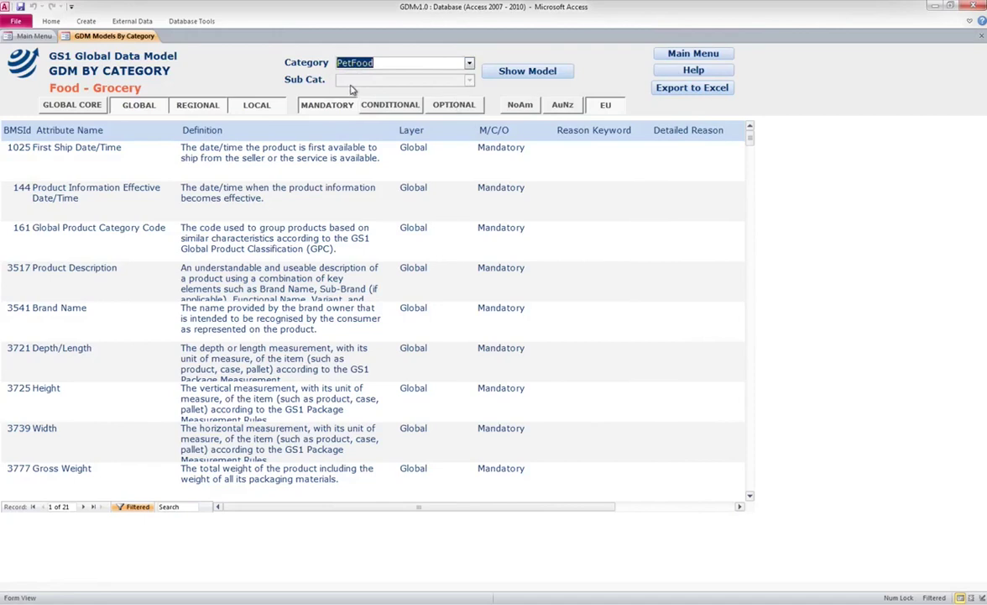
left_click(526, 72)
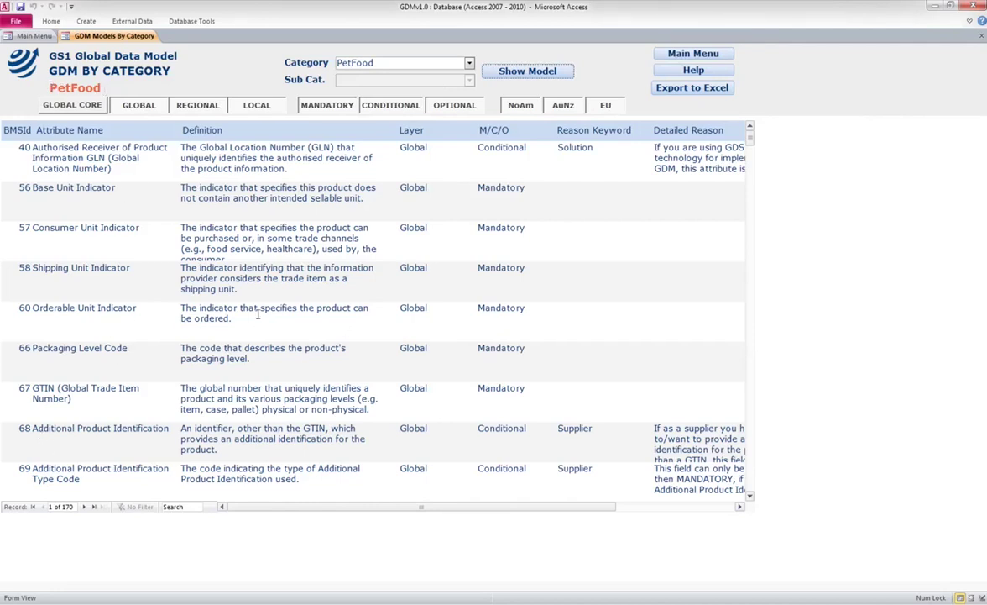
- Pick the NearFood category with the Disposables sub-category, then leave the model view for the main menu
left_click(469, 64)
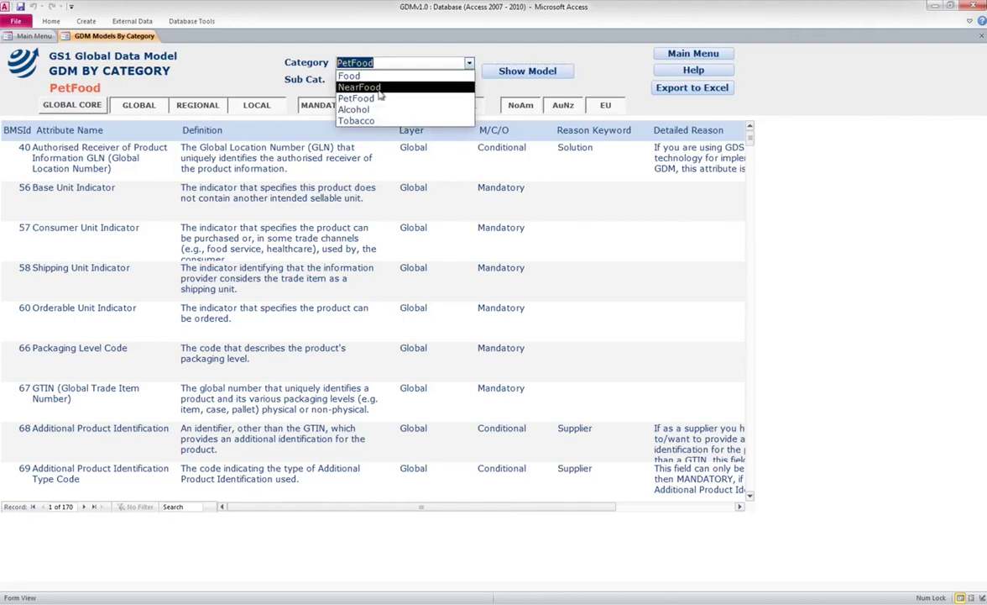
left_click(350, 86)
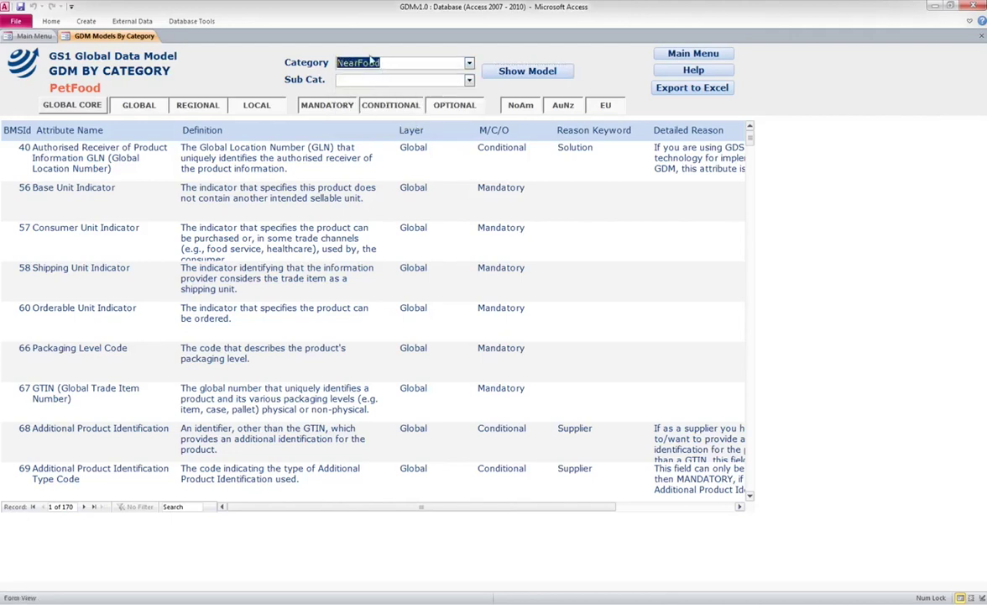
left_click(470, 80)
left_click(386, 104)
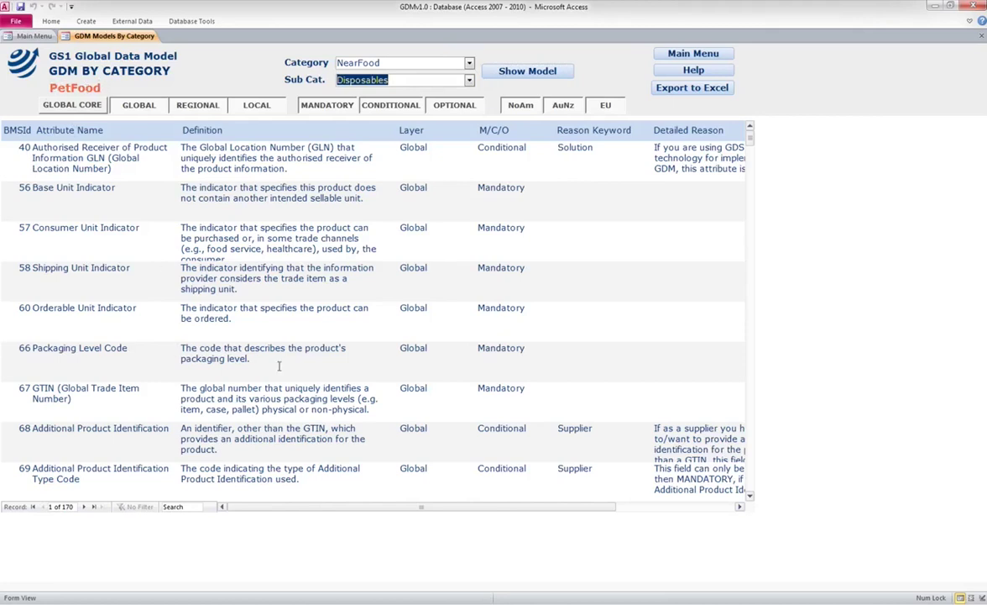
left_click(680, 55)
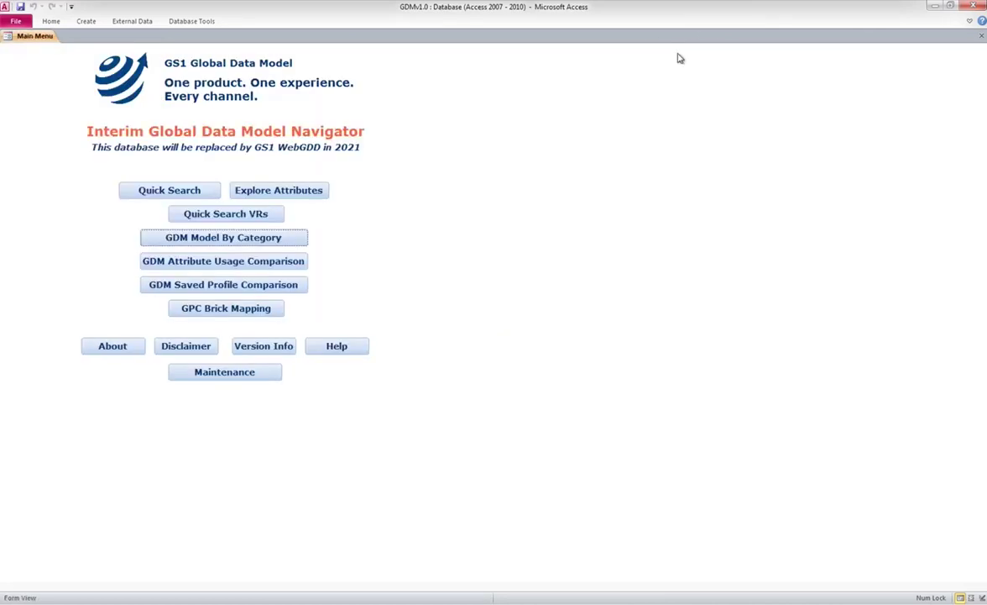
- Explore the attributes for category Food, sub-category Grocery, region of sale Europe and country of sale Turkey
left_click(309, 192)
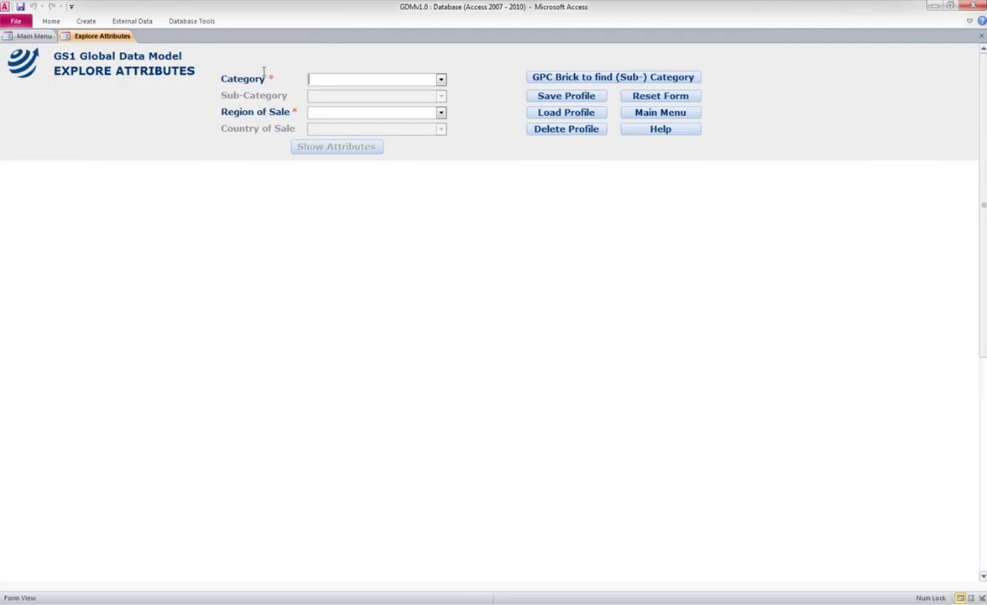
left_click(441, 79)
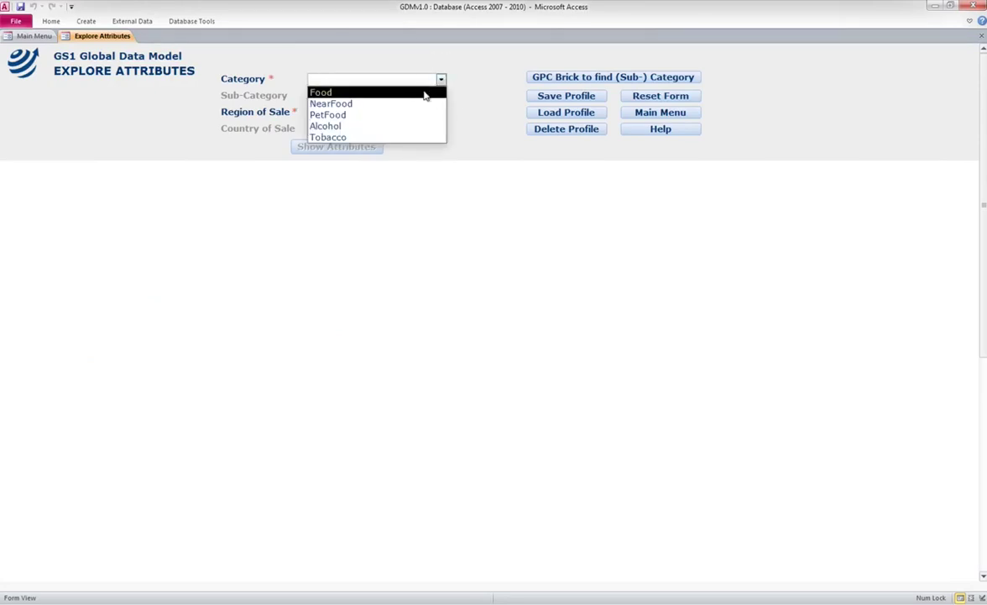
left_click(425, 93)
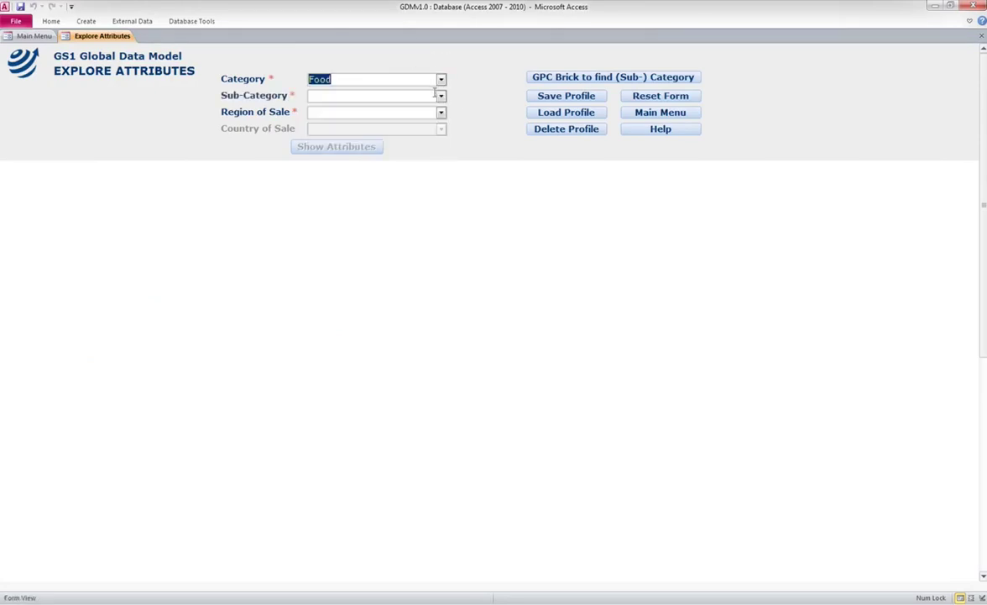
left_click(441, 96)
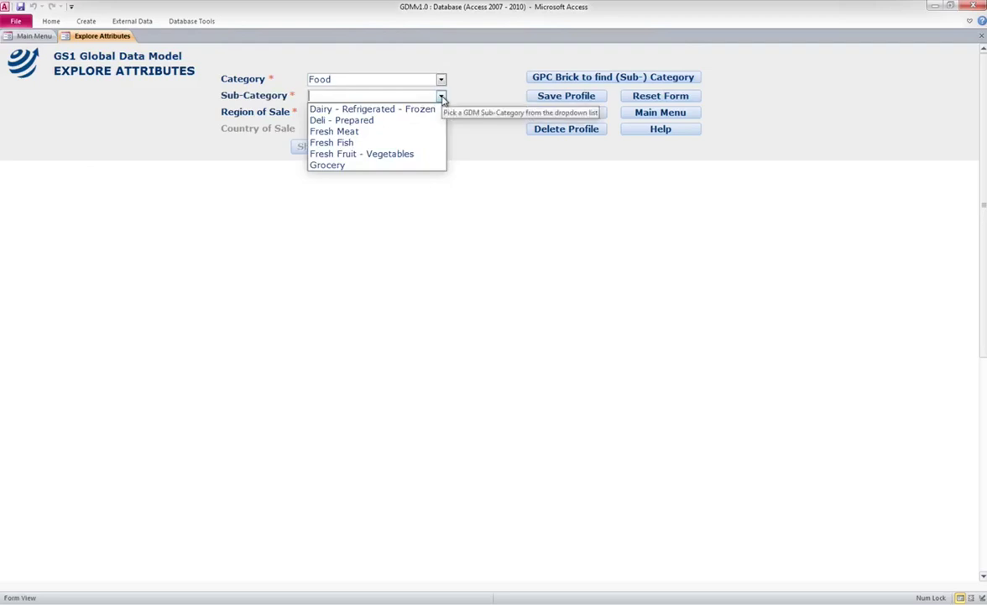
left_click(391, 167)
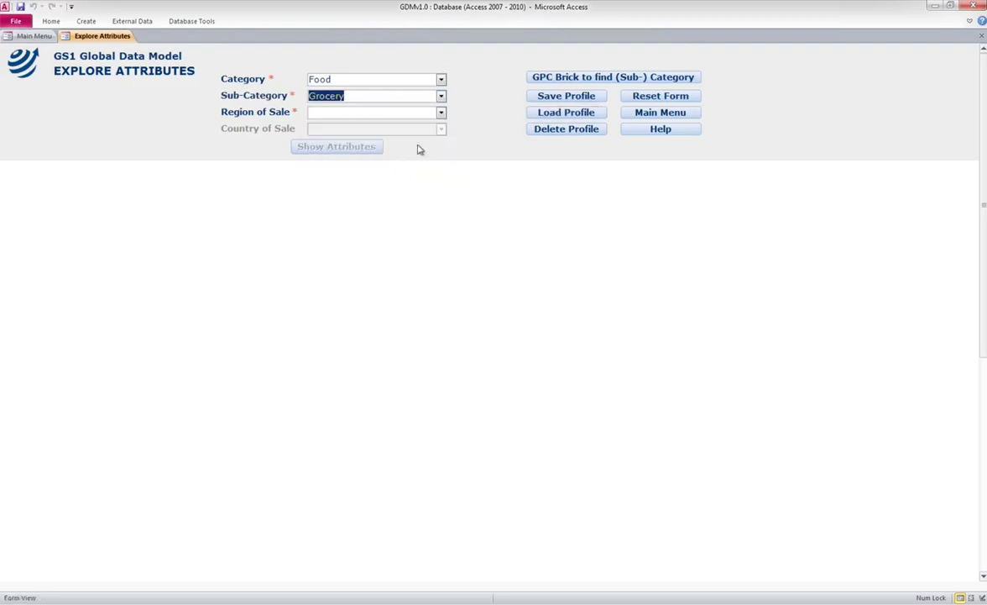
left_click(441, 112)
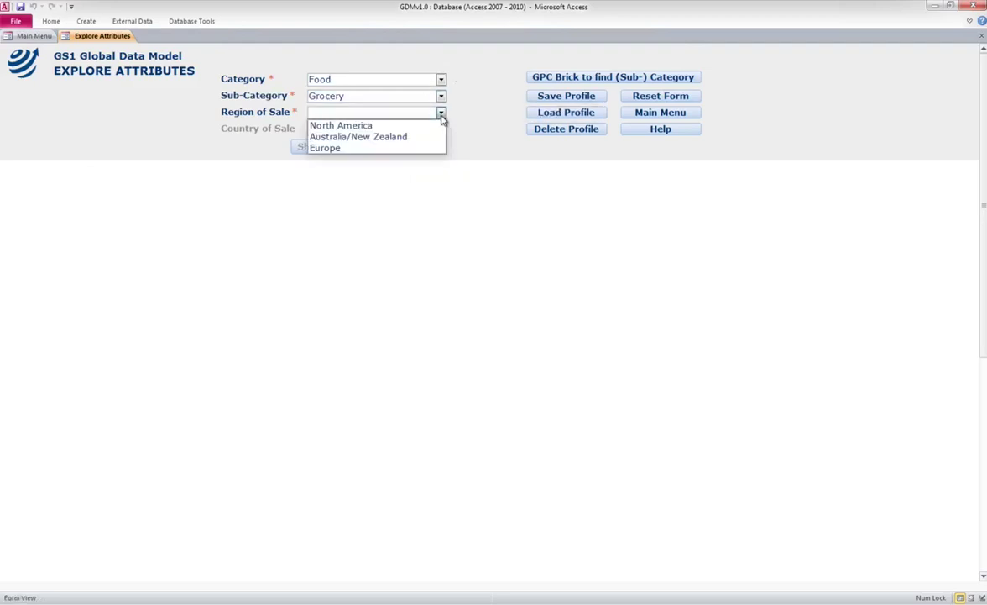
left_click(399, 148)
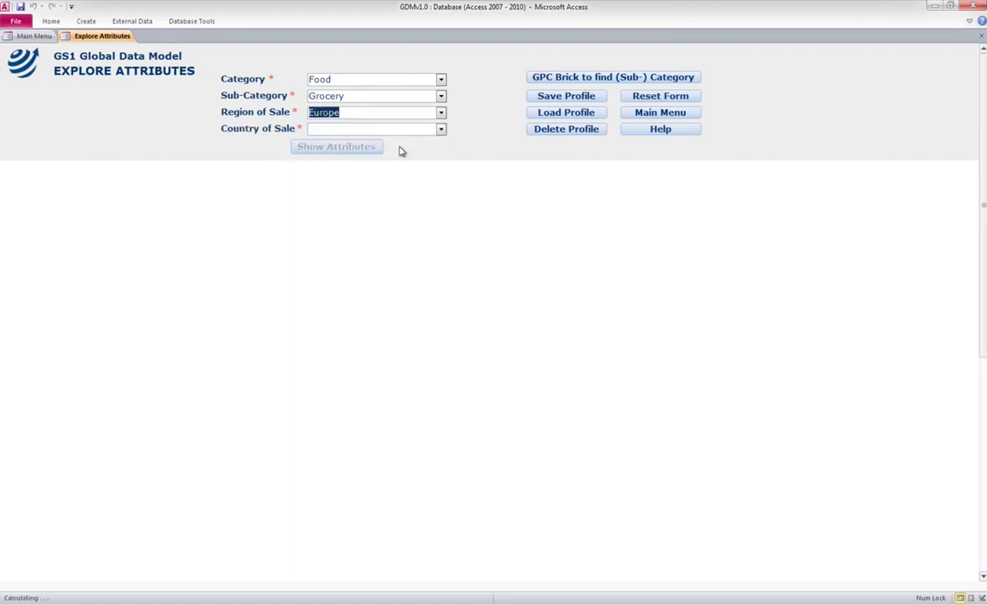
left_click(441, 128)
left_click(340, 300)
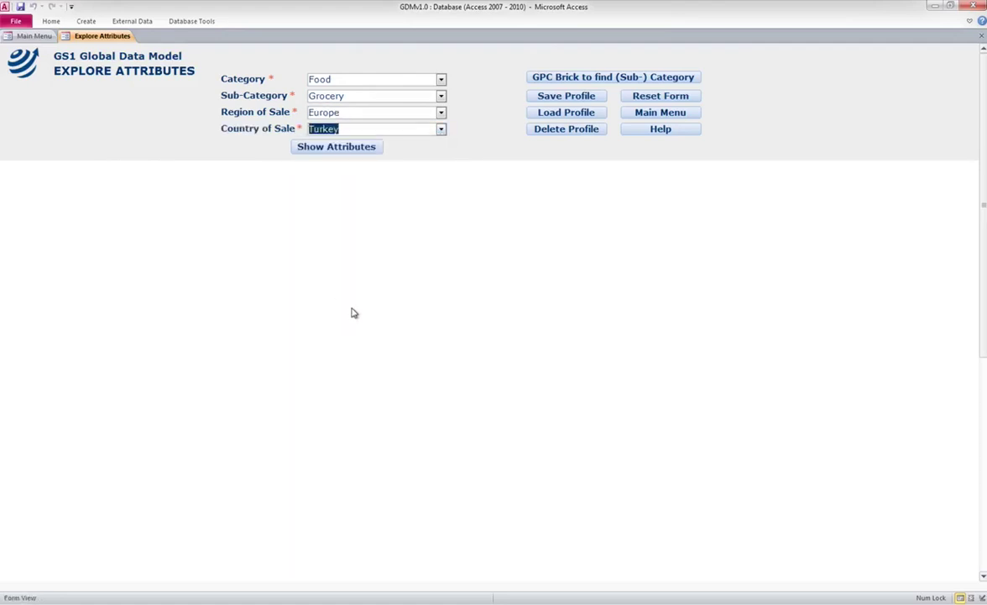
left_click(337, 148)
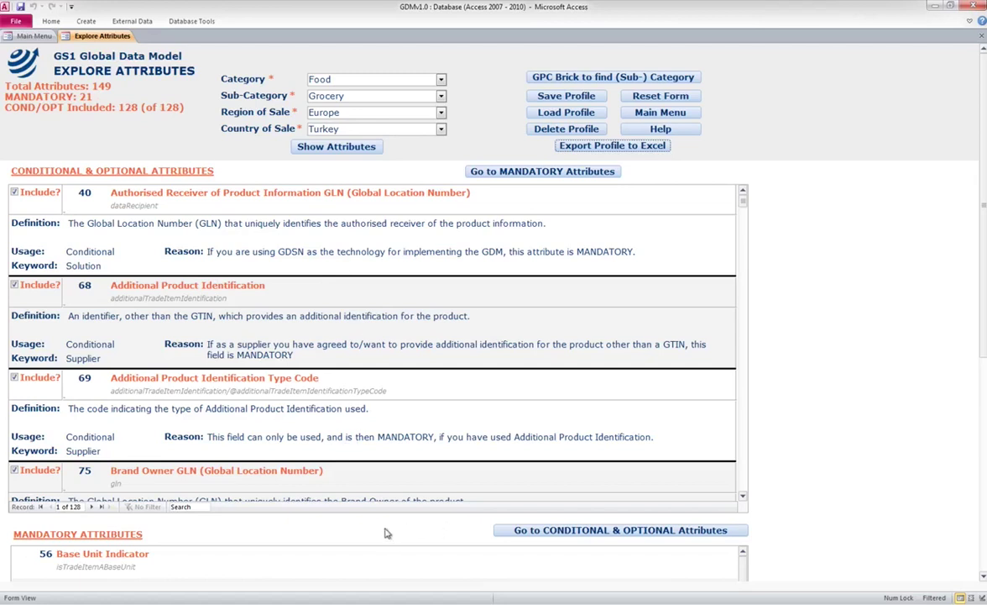
- Among the profile's mandatory attributes, open the details of Base Unit Indicator
left_click(984, 578)
left_click(984, 579)
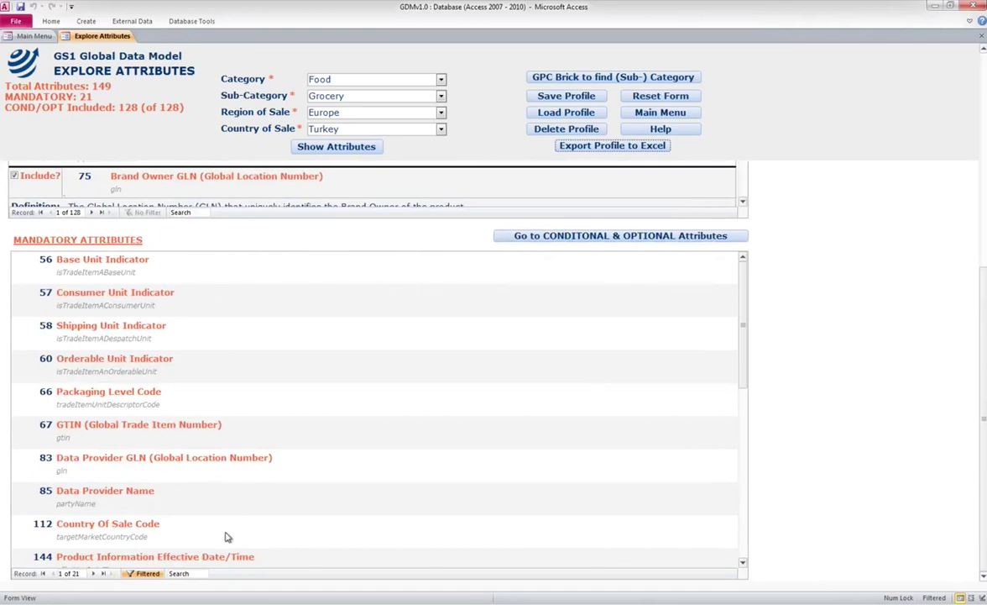
left_click(104, 259)
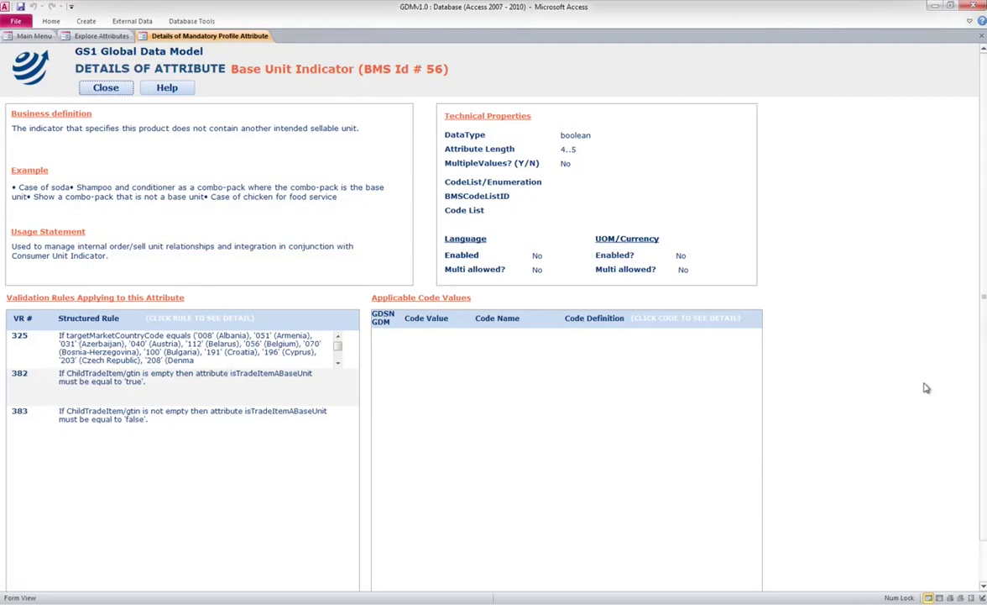
- Close the Base Unit Indicator details and go to the profile's conditional and optional attributes
left_click(107, 87)
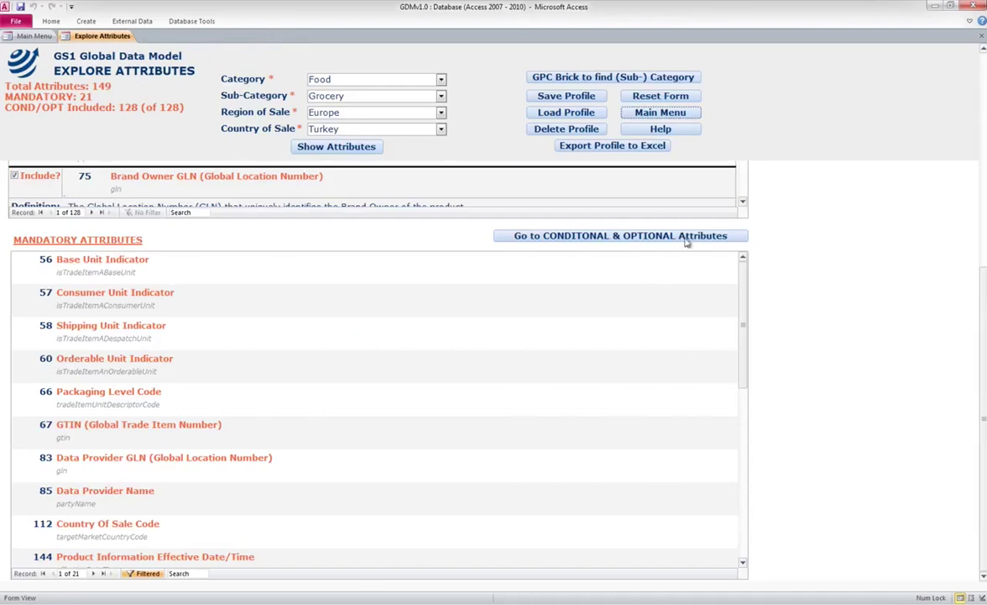
left_click(596, 235)
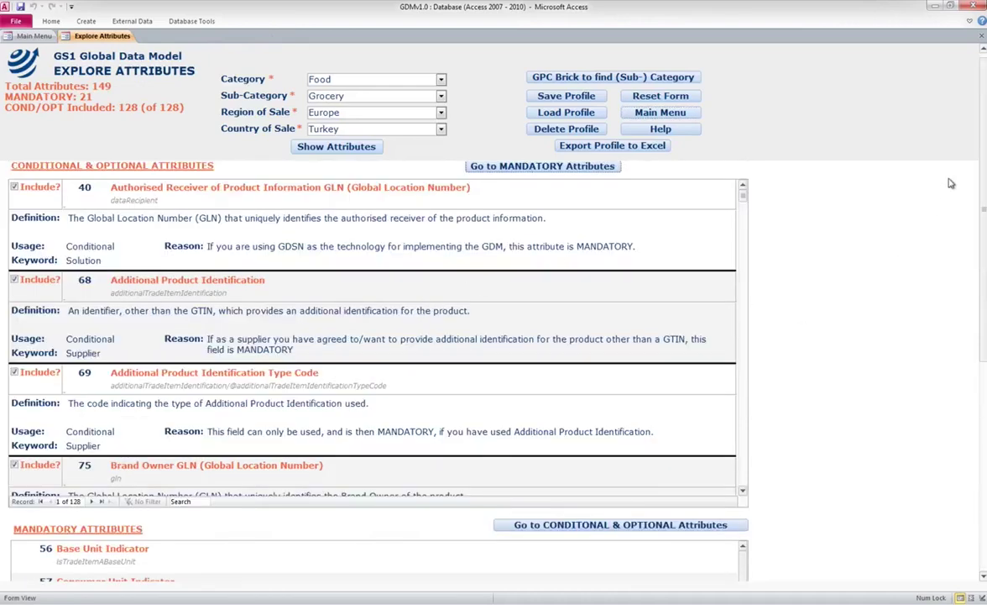
left_click_drag(983, 216, 981, 205)
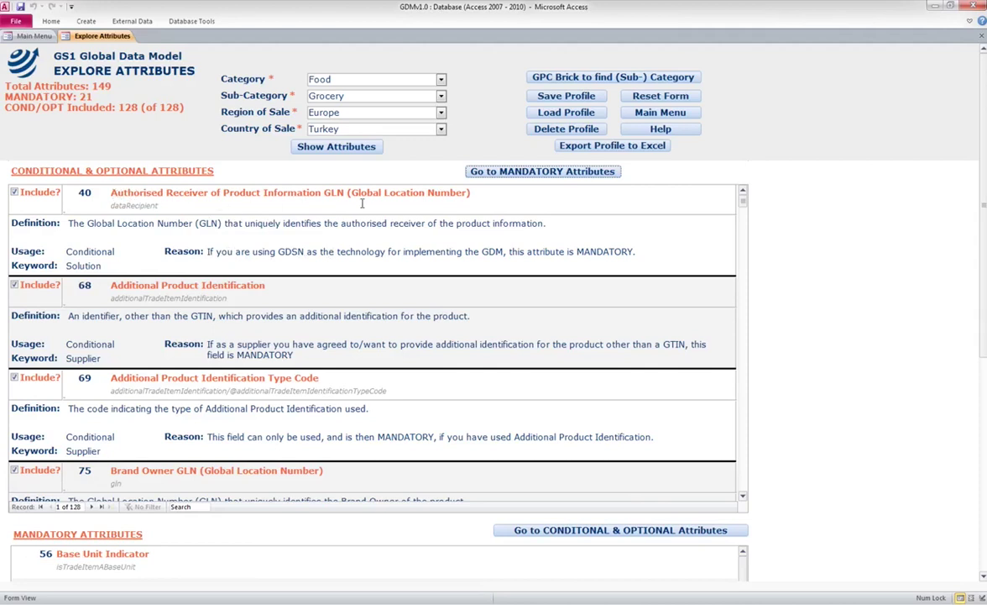
- Exclude Authorised Receiver of Product Information GLN, Additional Product Identification, Additional Product Identification Type Code and Manufacturing GLN from the profile
left_click(15, 194)
left_click(15, 285)
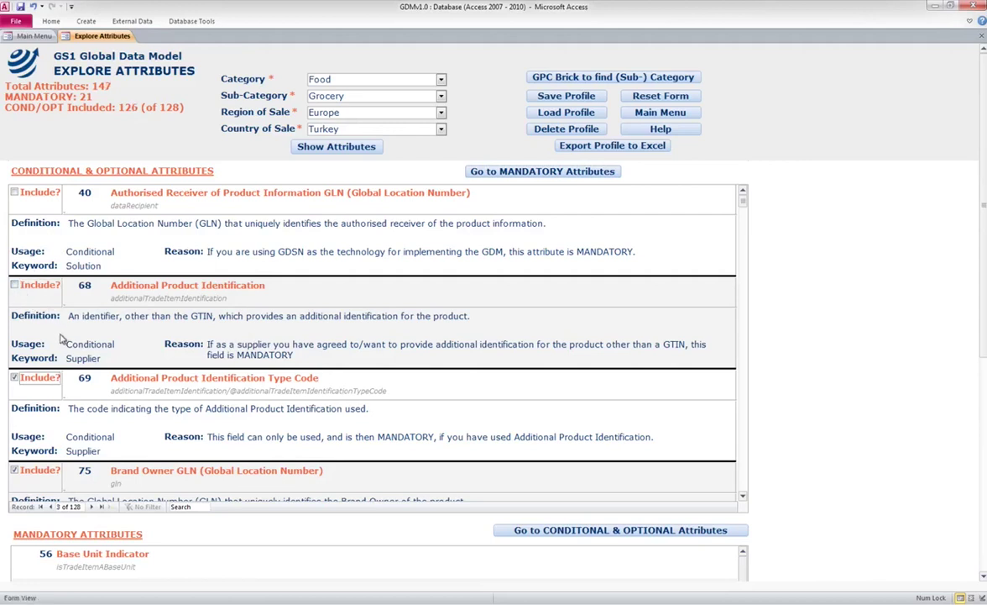
left_click(15, 378)
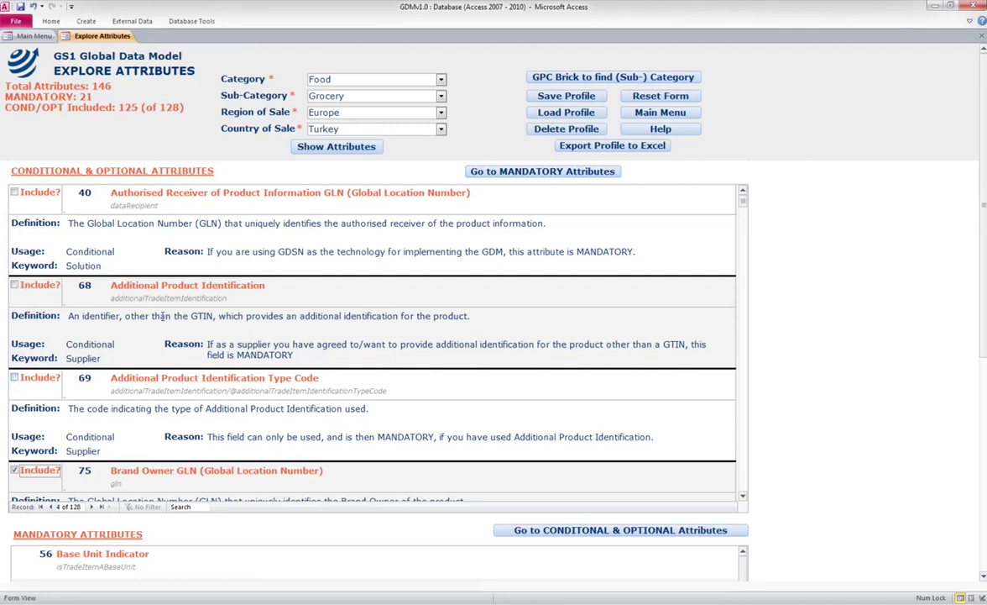
left_click(743, 500)
left_click(742, 499)
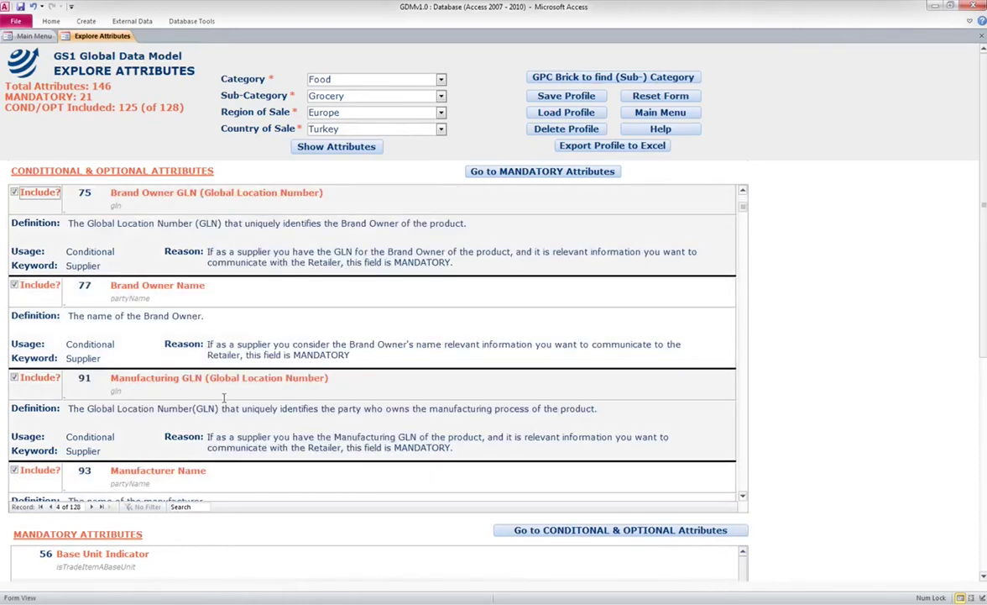
left_click(15, 379)
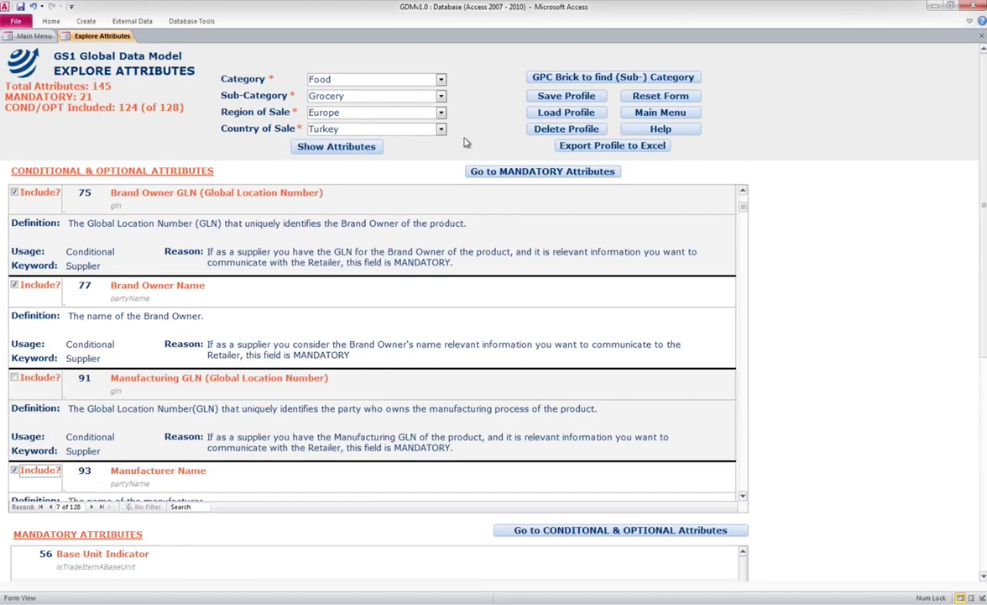
- Save the attribute selection as a profile named "Chocolate Brand X 200g Turkey"
left_click(568, 98)
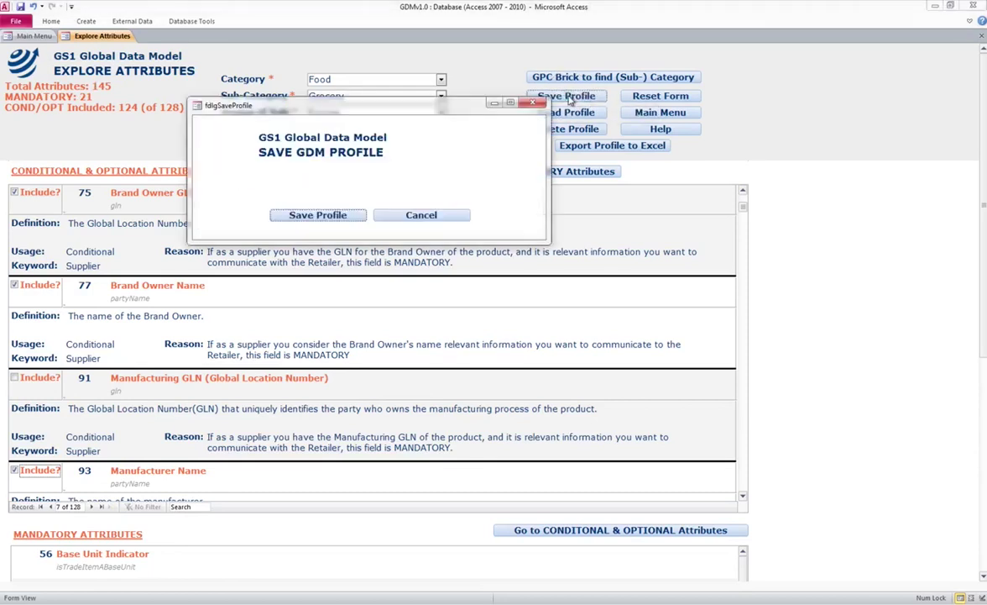
left_click(335, 184)
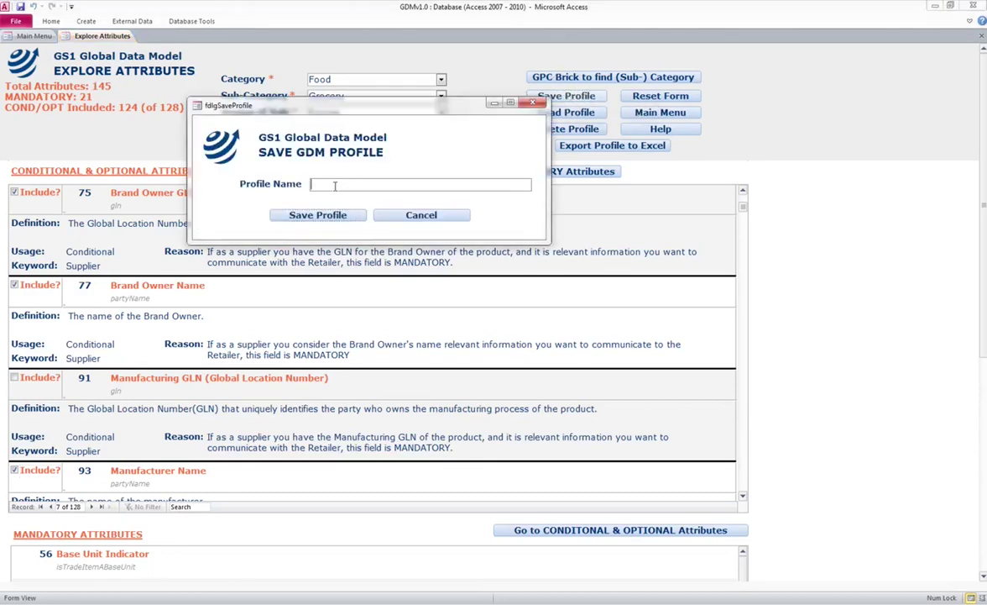
left_click_drag(336, 112, 344, 214)
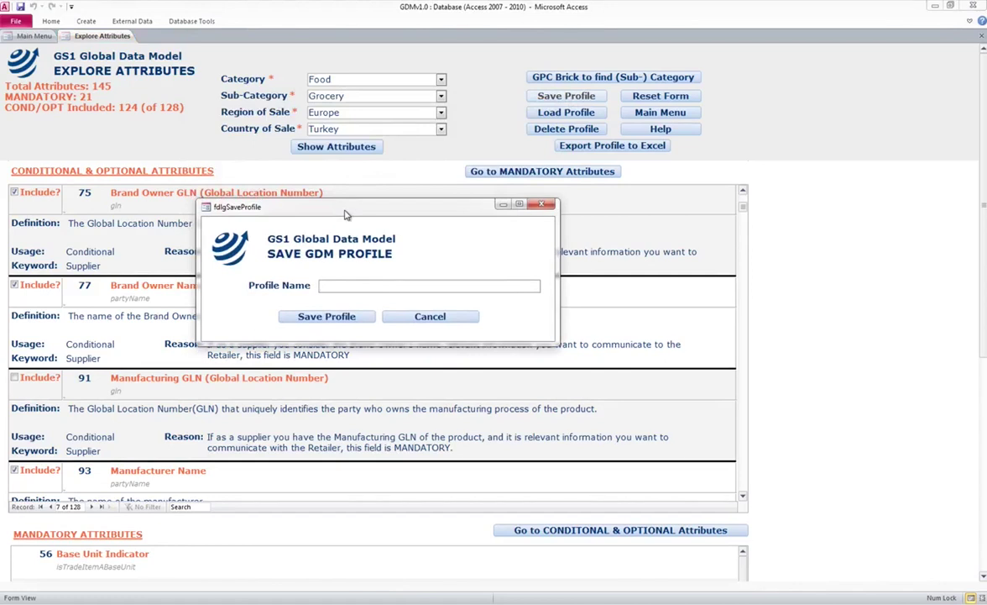
type("Chocolate Brand ")
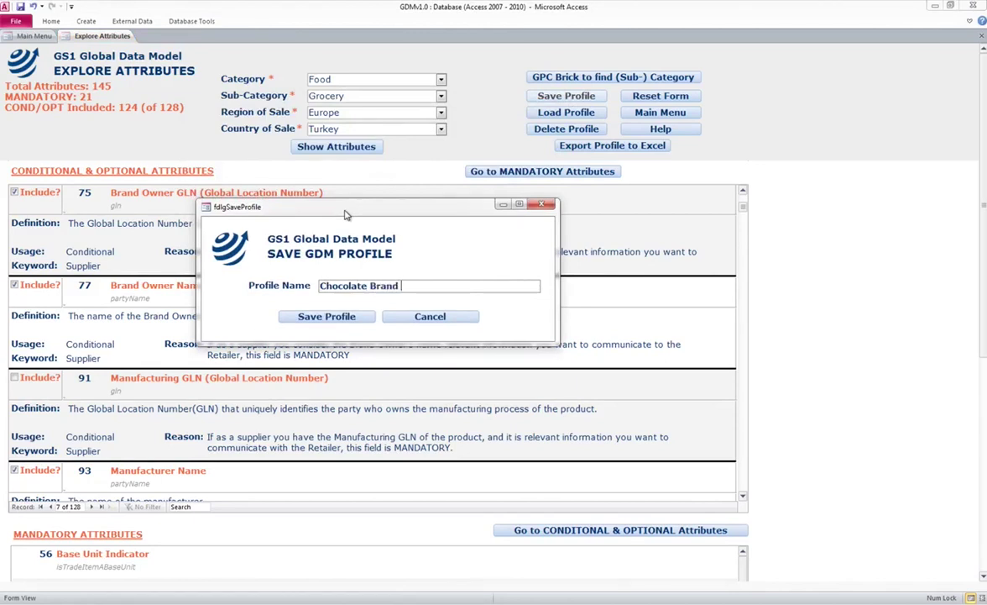
type("X 200g turkey")
key("Left")
key("Left")
key("Left")
key("Left")
key("Delete")
type("T")
left_click(317, 322)
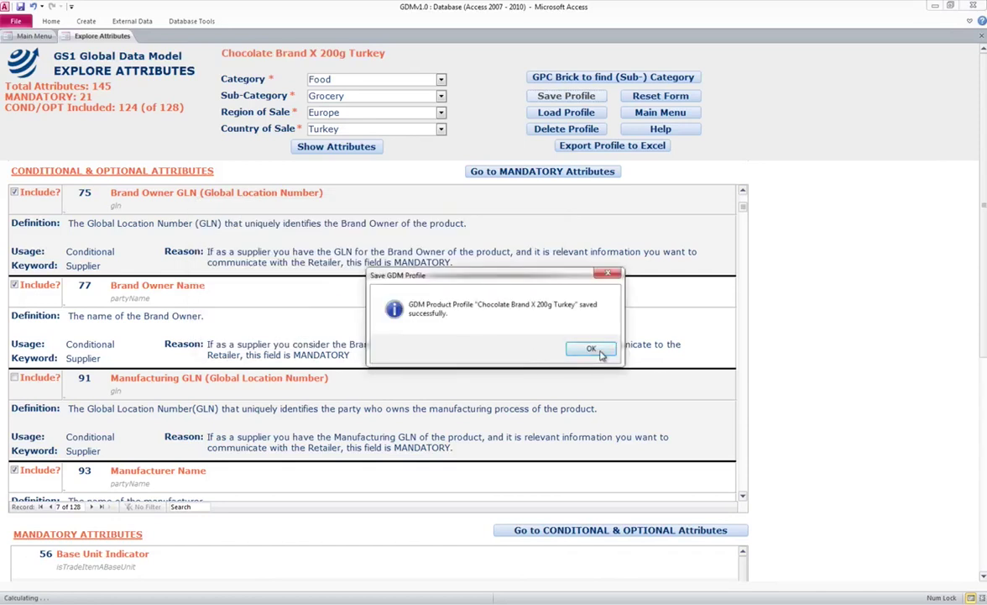
left_click(592, 349)
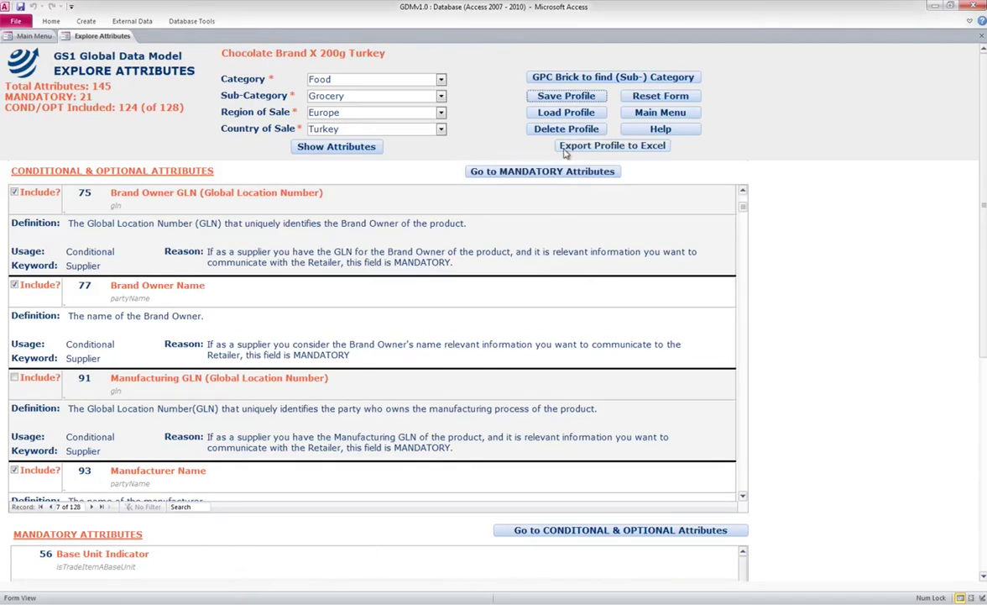
- Load the saved profile "Dairy Turkey with brick" and look through its attributes down to the battery entries
scroll(547, 117, "down", 1)
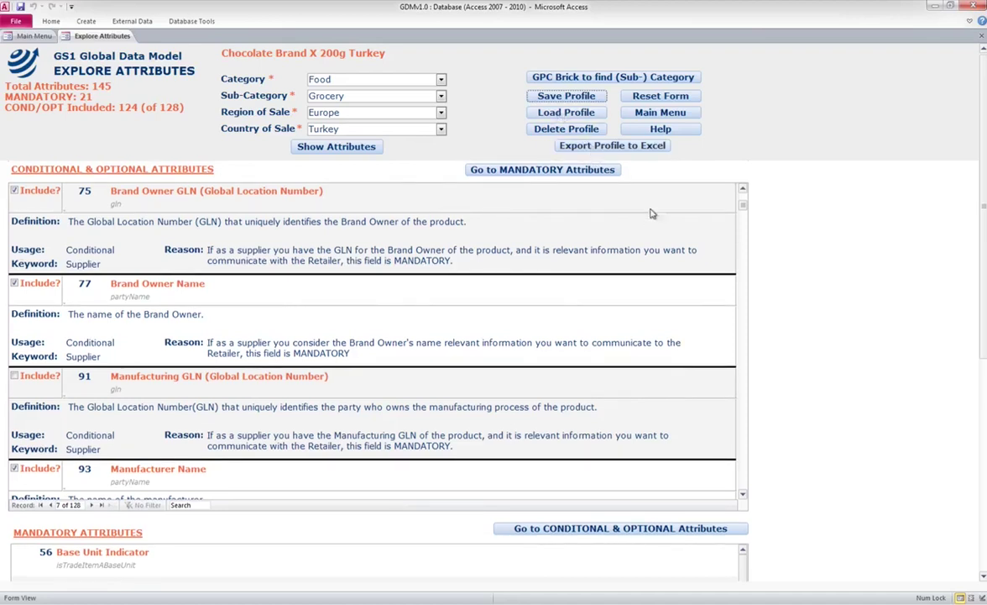
left_click(582, 116)
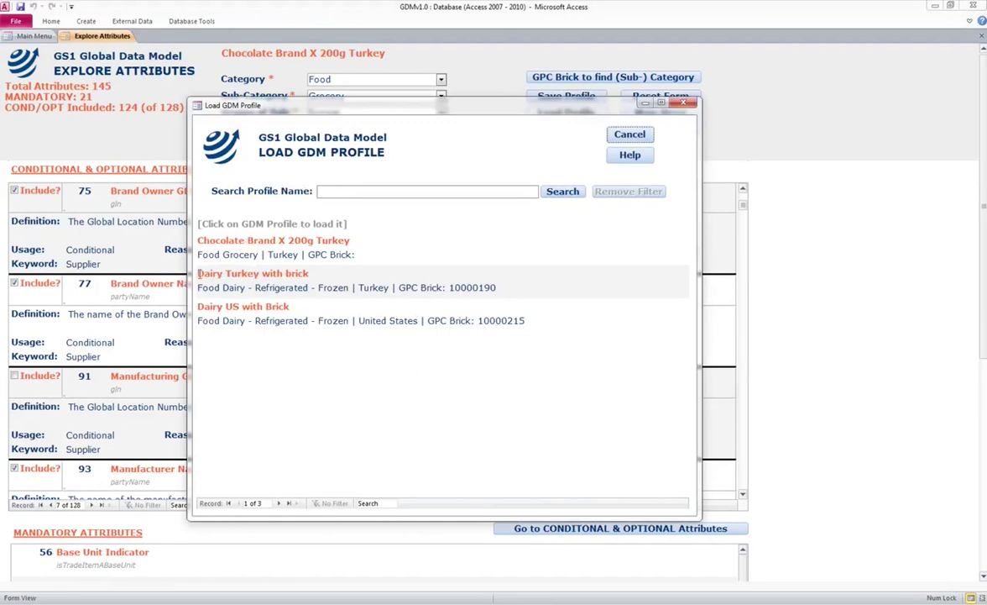
left_click(258, 273)
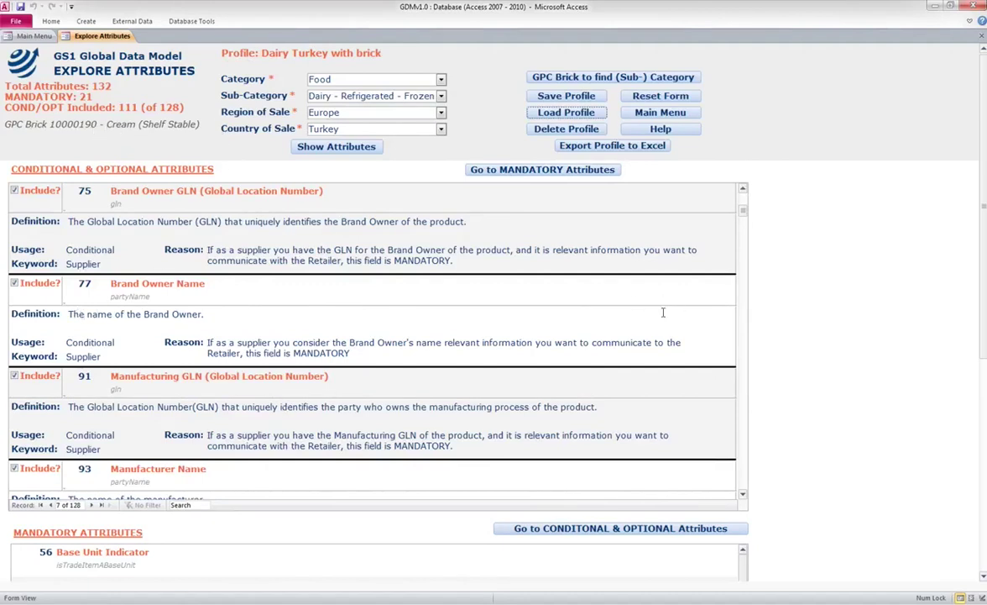
left_click_drag(742, 209, 745, 257)
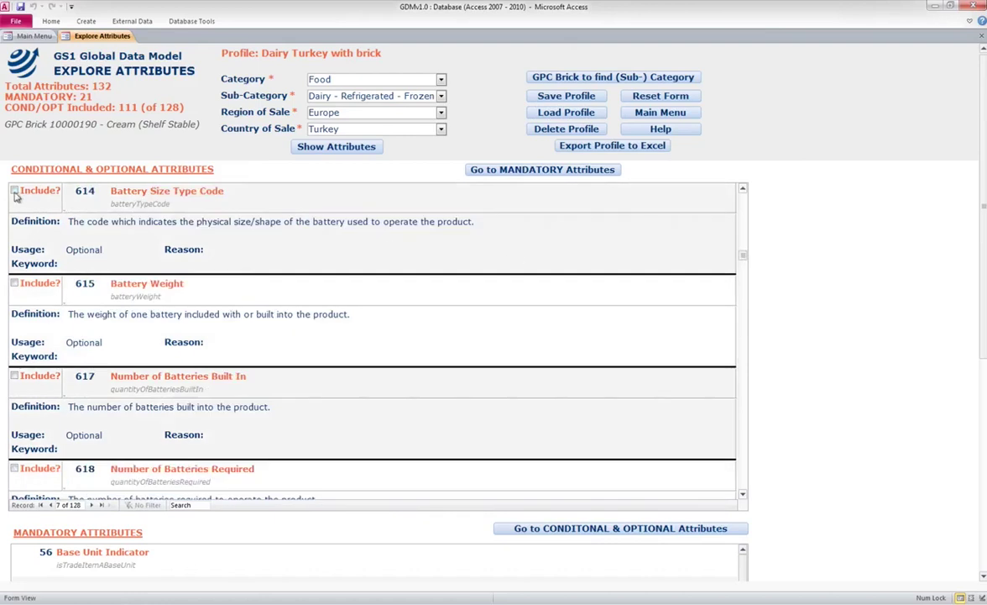
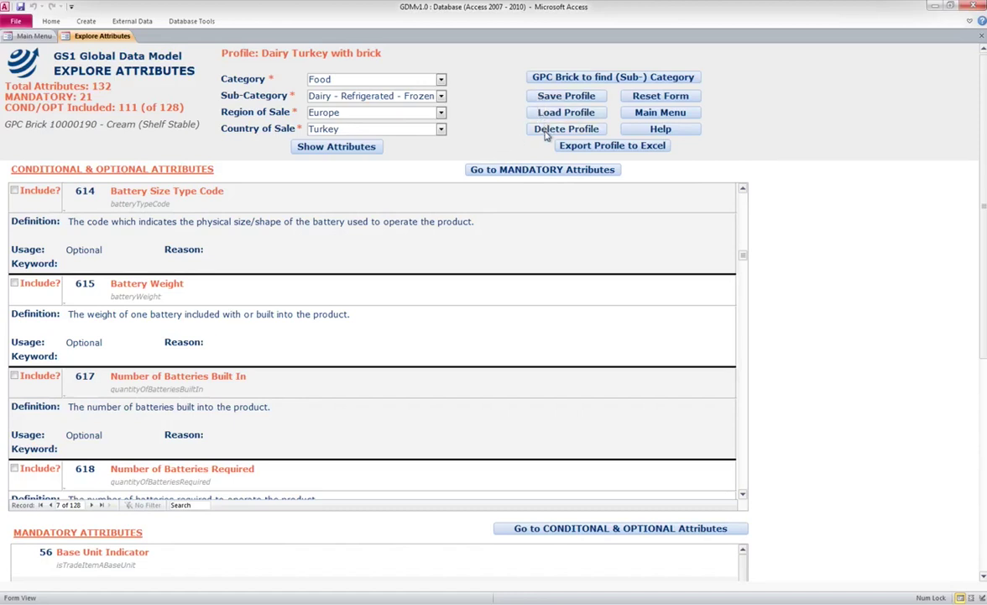
- Delete the saved profile "Dairy Turkey with brick" and close the profile list
left_click(548, 132)
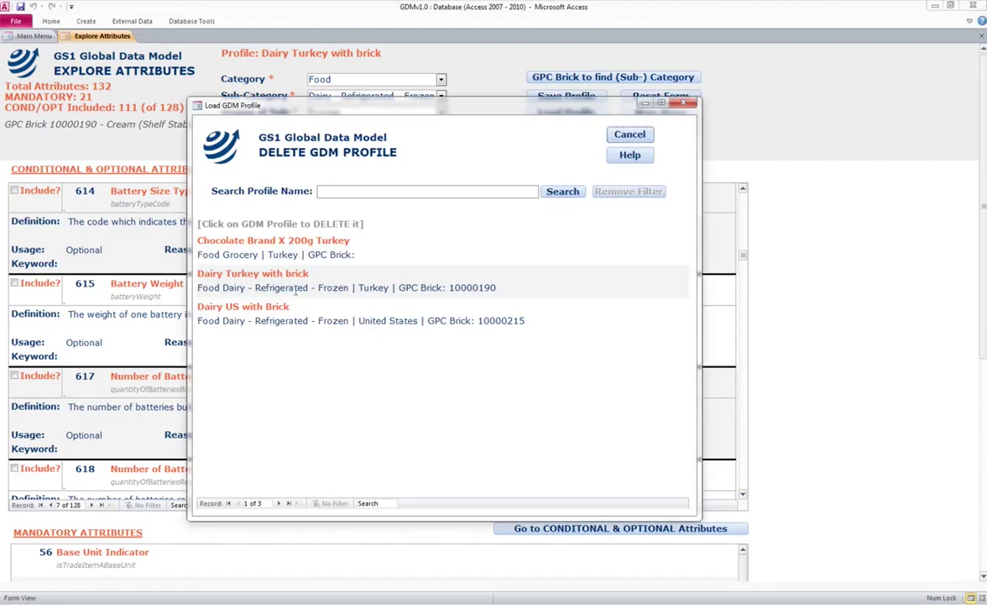
left_click(256, 277)
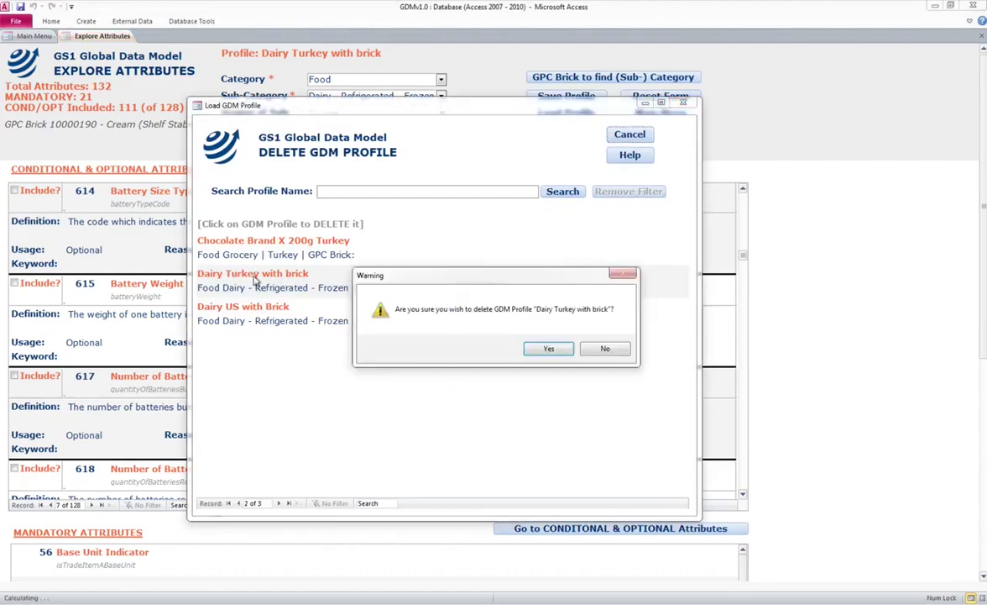
left_click(546, 349)
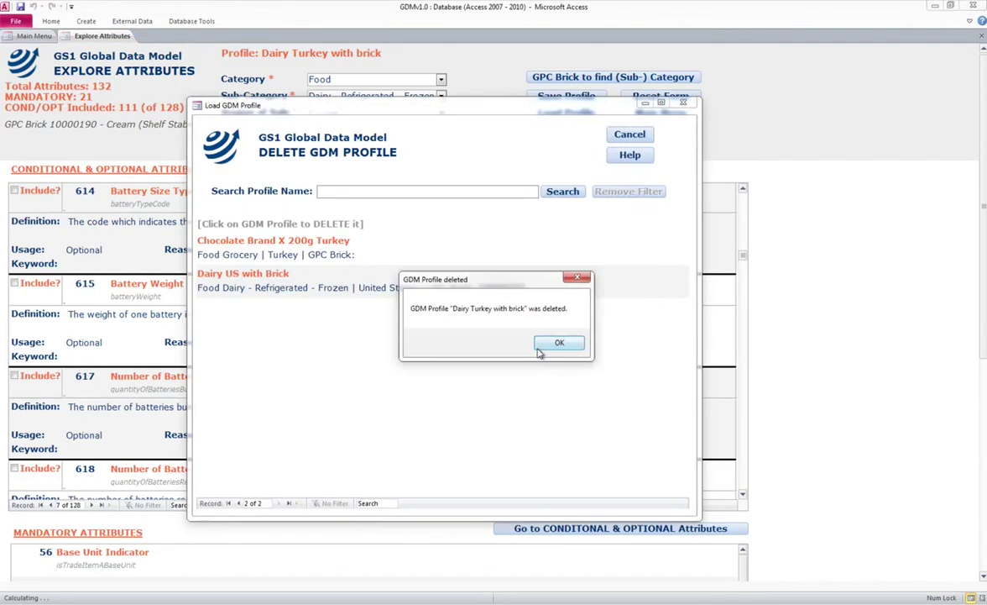
left_click(558, 344)
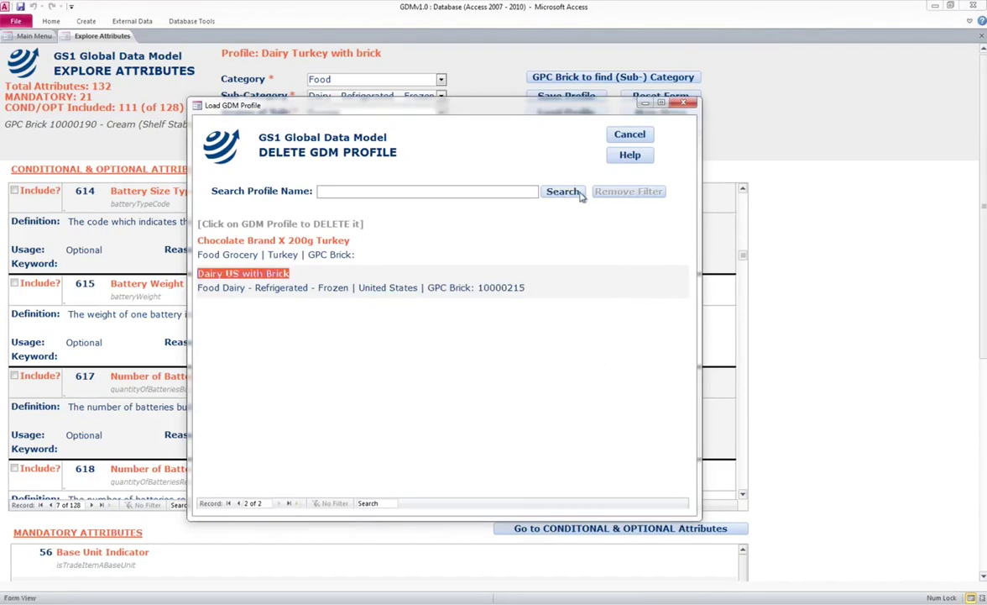
left_click(685, 103)
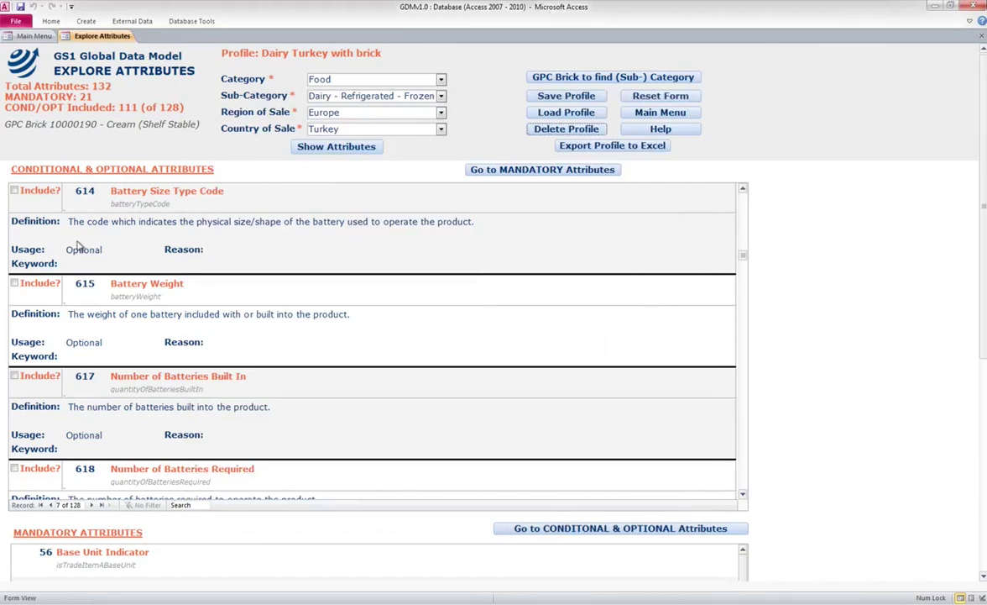
- Reset the attribute form and fill its category and sub-category from GPC brick 10000190, Cream (Shelf Stable)
left_click(658, 98)
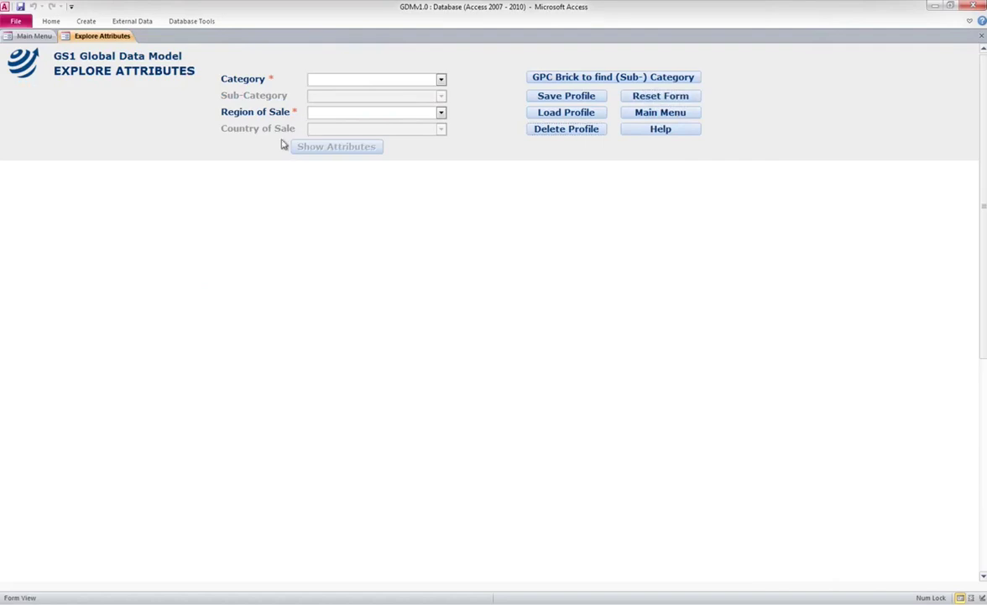
left_click(598, 77)
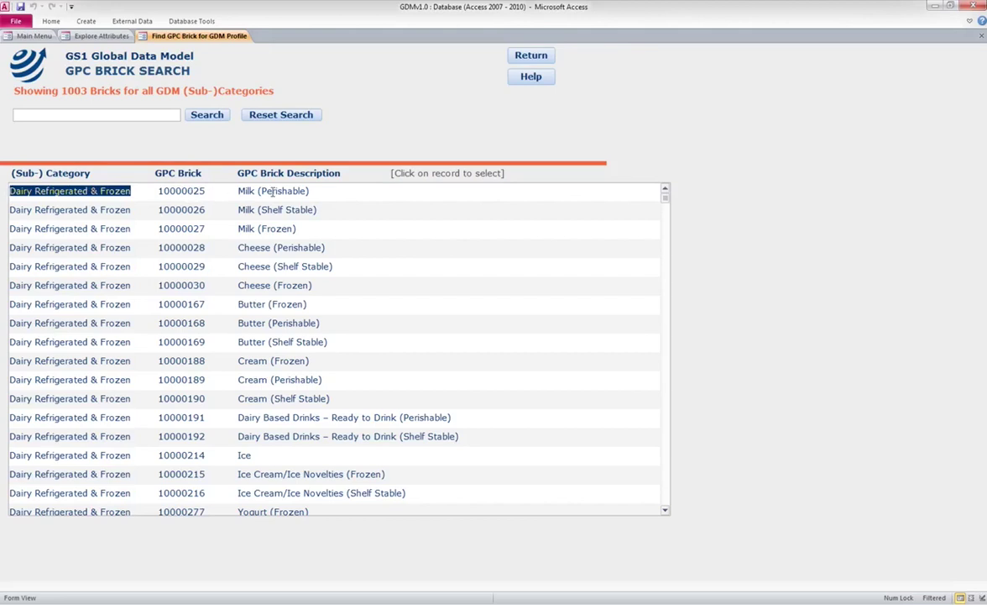
left_click(263, 399)
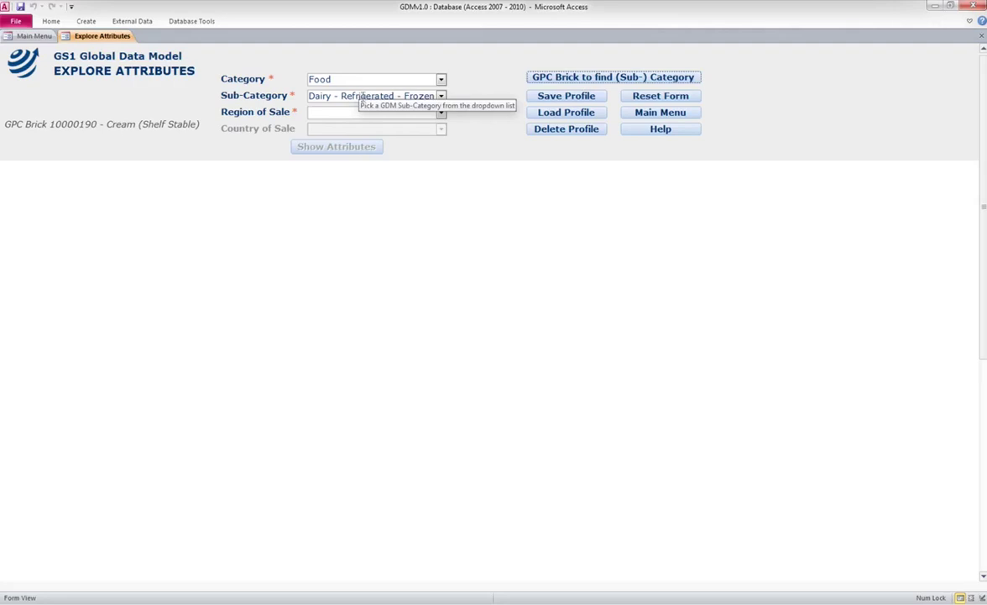
- Search the GPC bricks for "yogurt", then reset the search
left_click(599, 82)
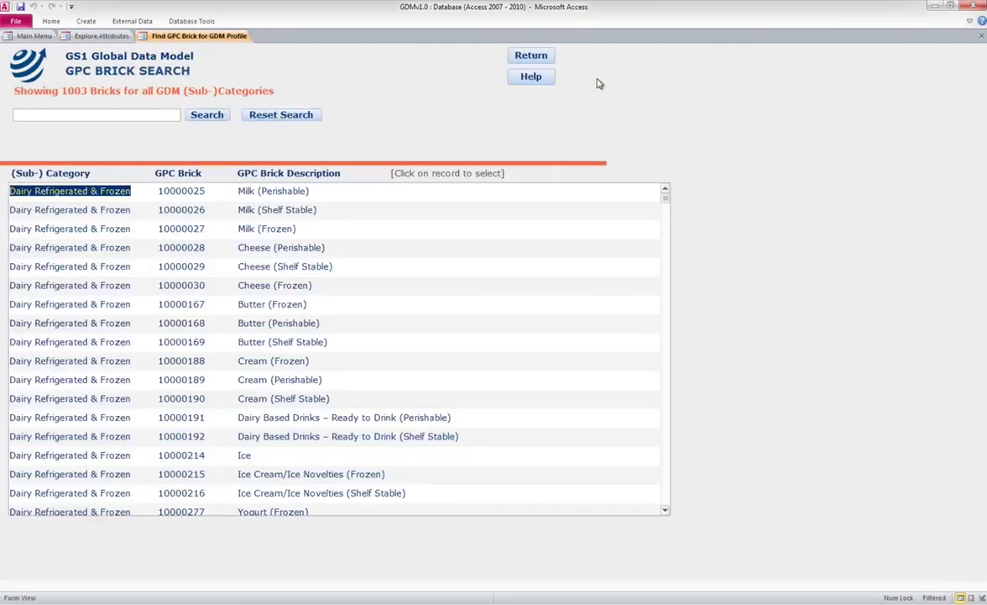
left_click(101, 116)
type("yogurt")
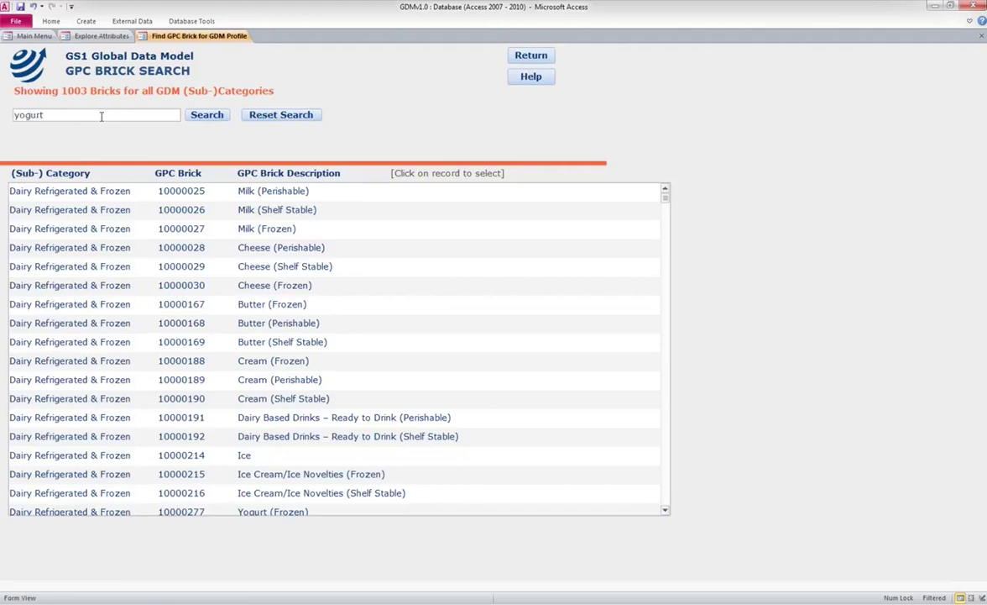
left_click(202, 118)
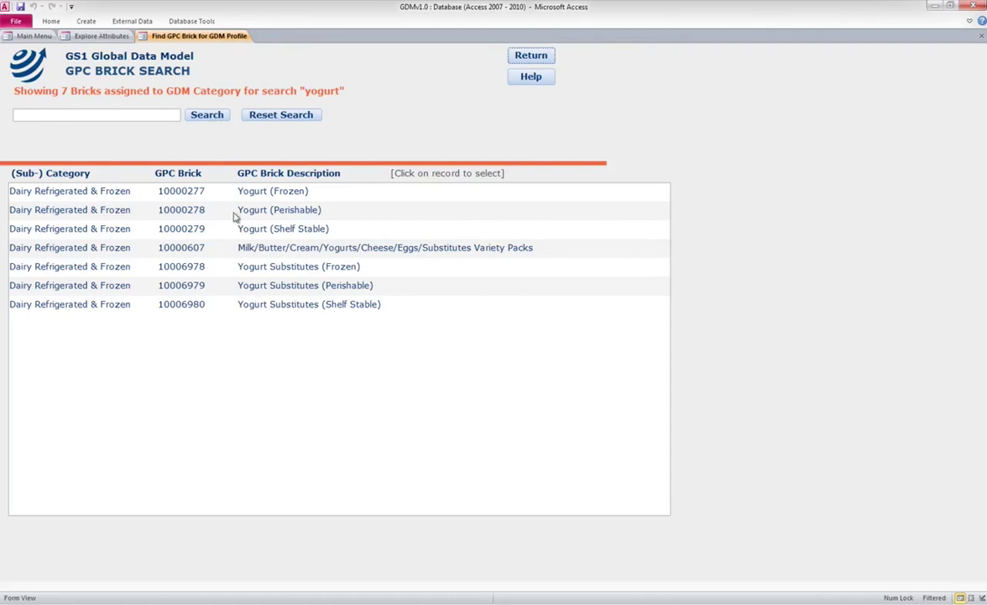
left_click(280, 115)
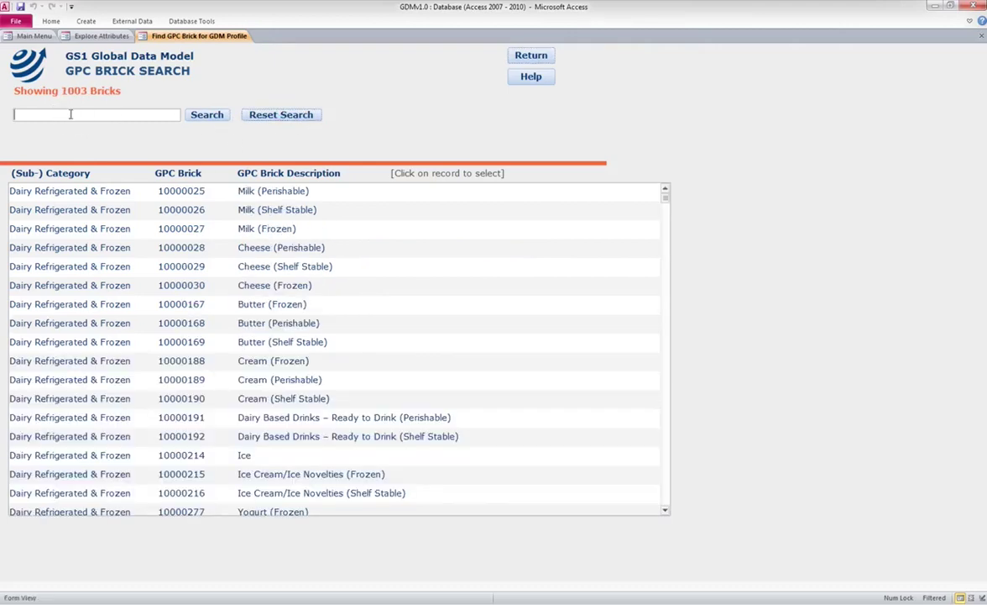
- Search the GPC bricks by the number fragment 115, reset the search and return to the attribute form
type("115")
left_click(207, 115)
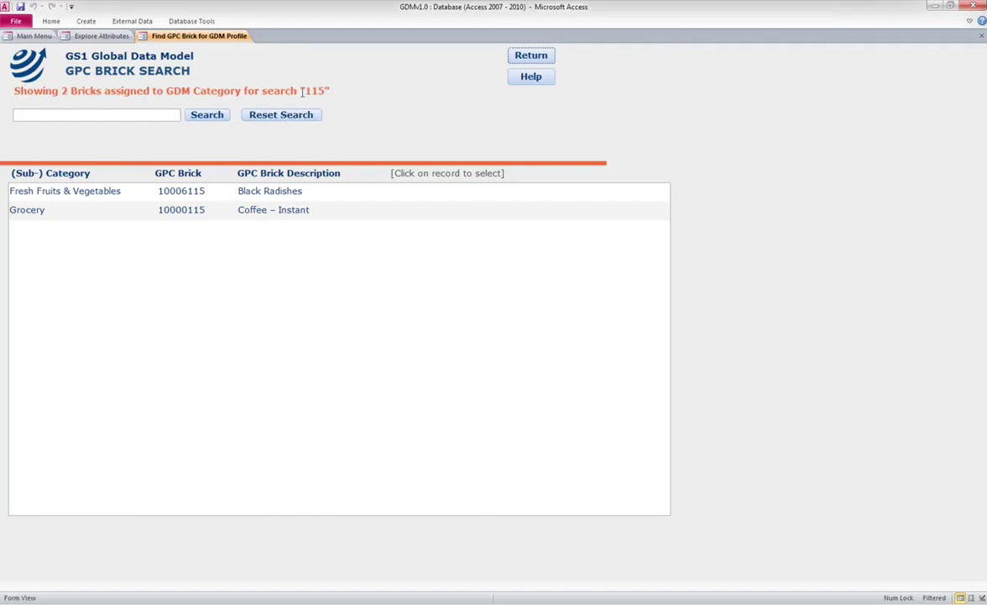
left_click(280, 117)
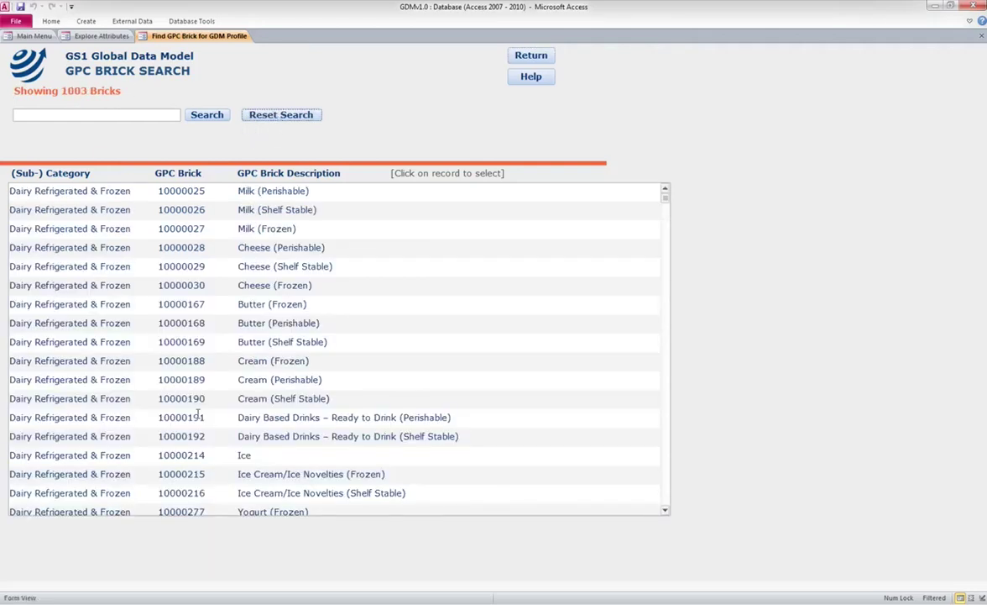
left_click(529, 57)
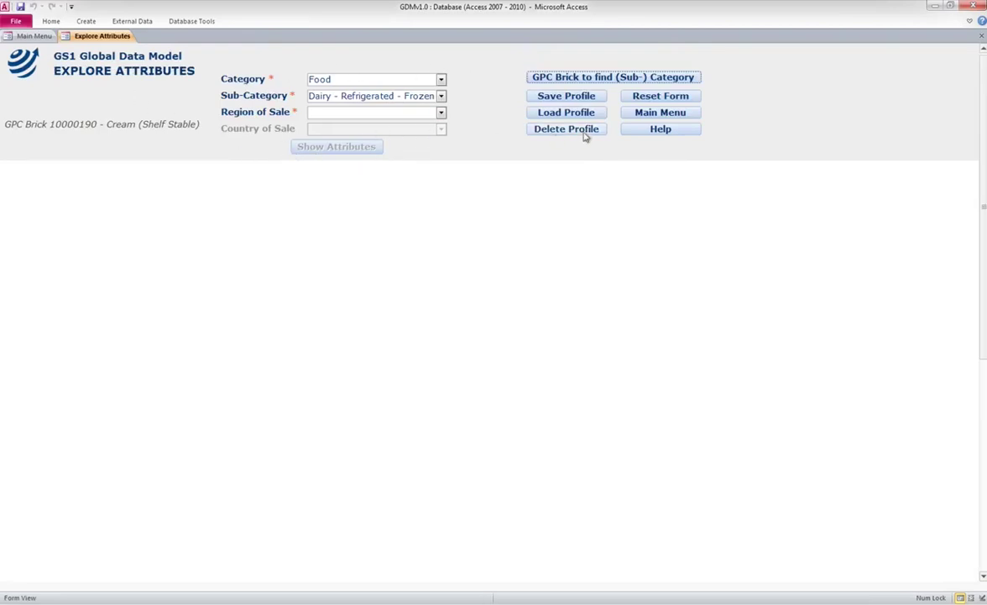
- Leave the attribute form for the main menu and open the GDM Attribute Usage Comparison
left_click(637, 119)
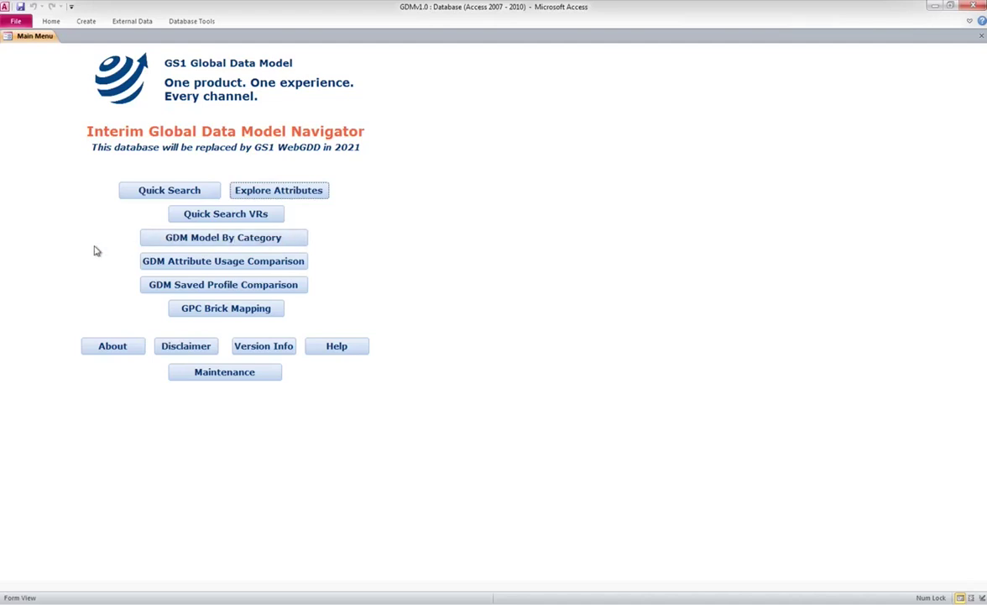
left_click(246, 263)
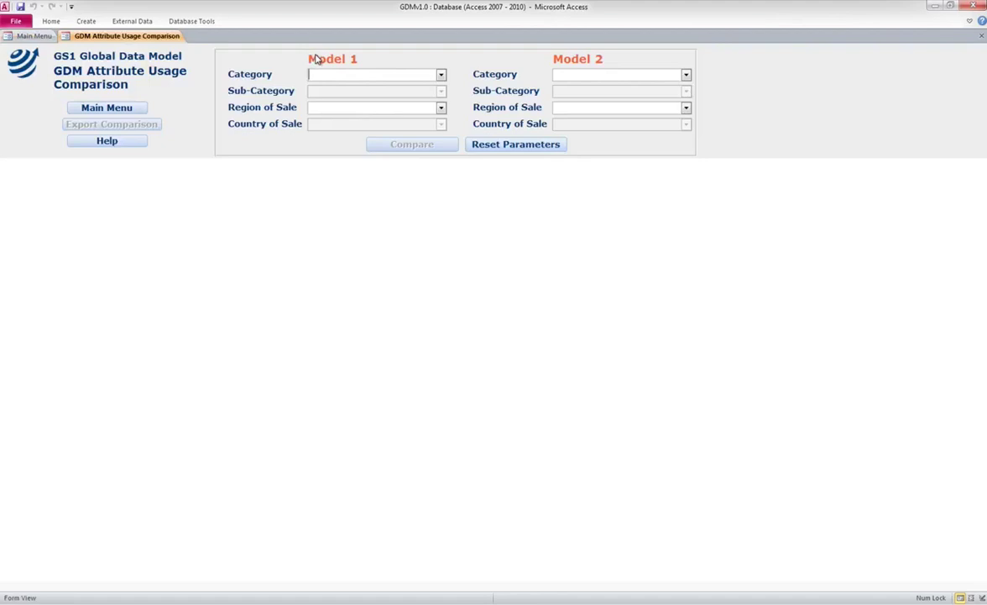
- Set Model 1 to the Alcohol category with North America as region and United States as country of sale
left_click(440, 76)
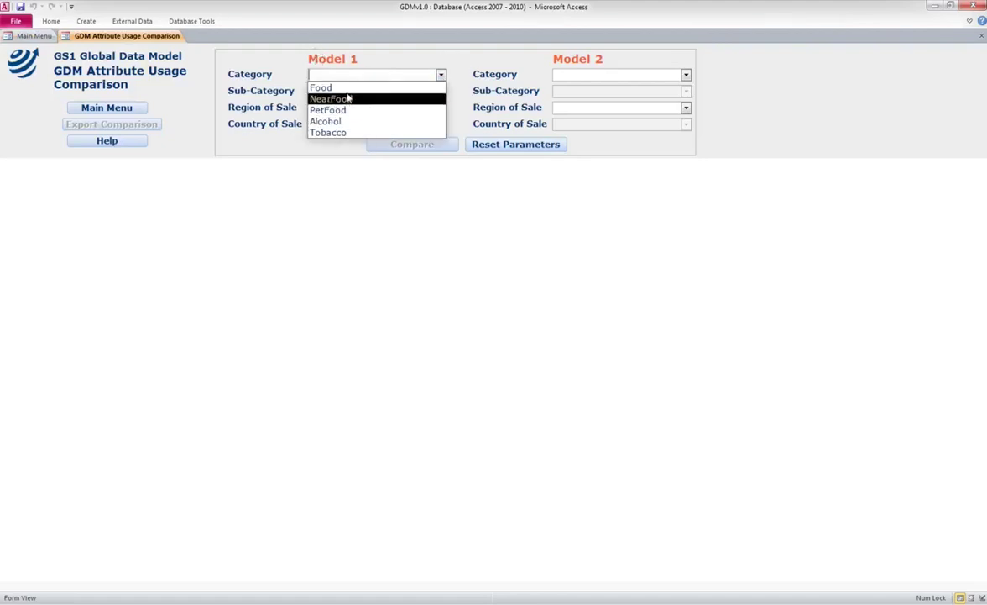
left_click(331, 121)
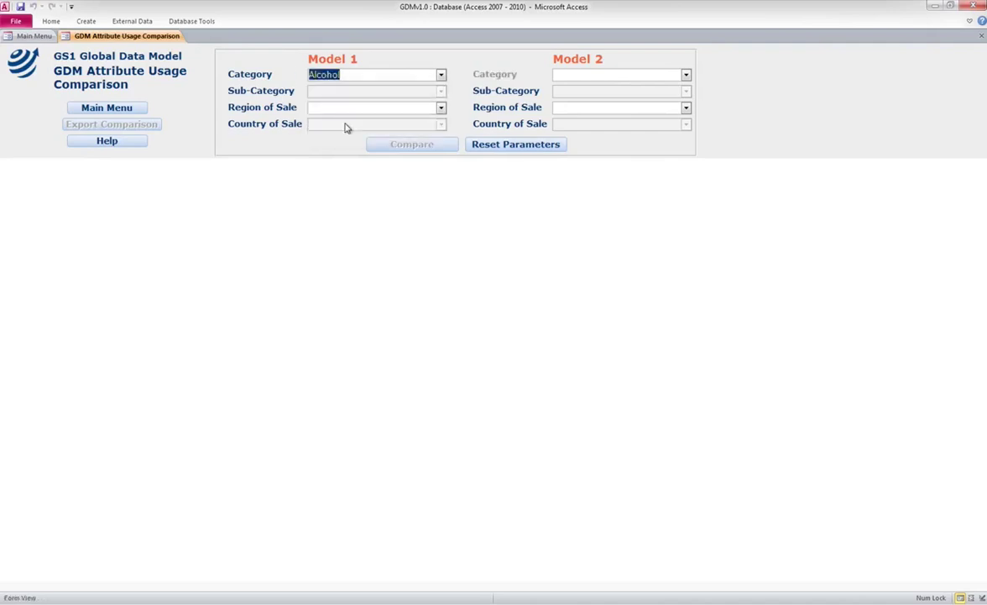
left_click(442, 108)
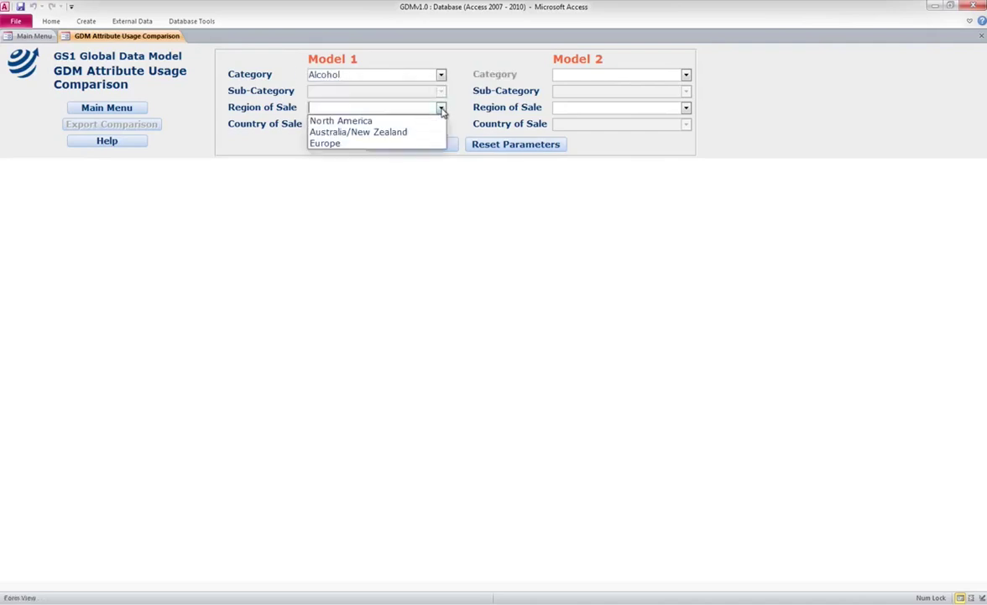
left_click(397, 125)
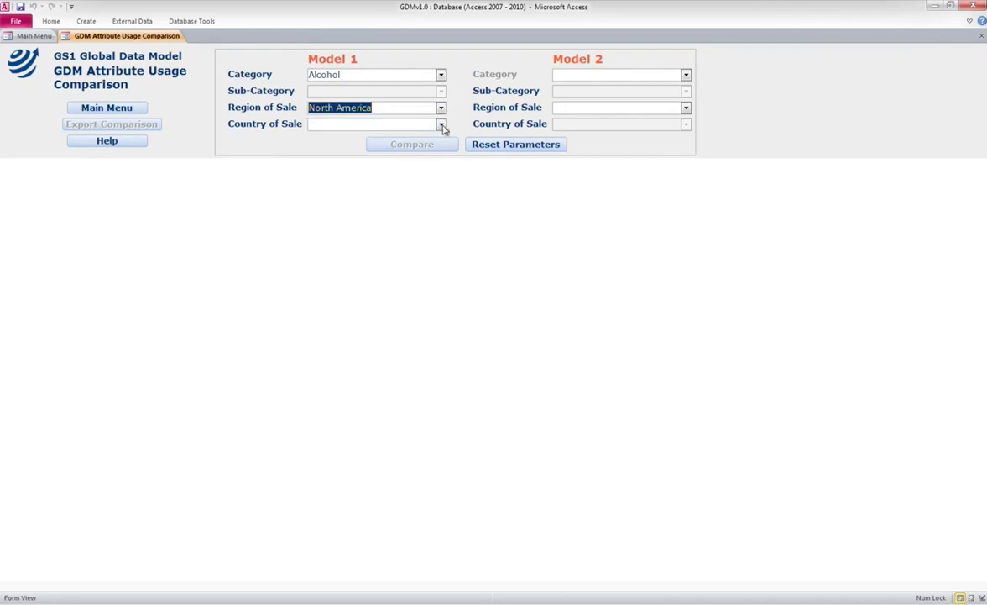
left_click(441, 124)
left_click(352, 160)
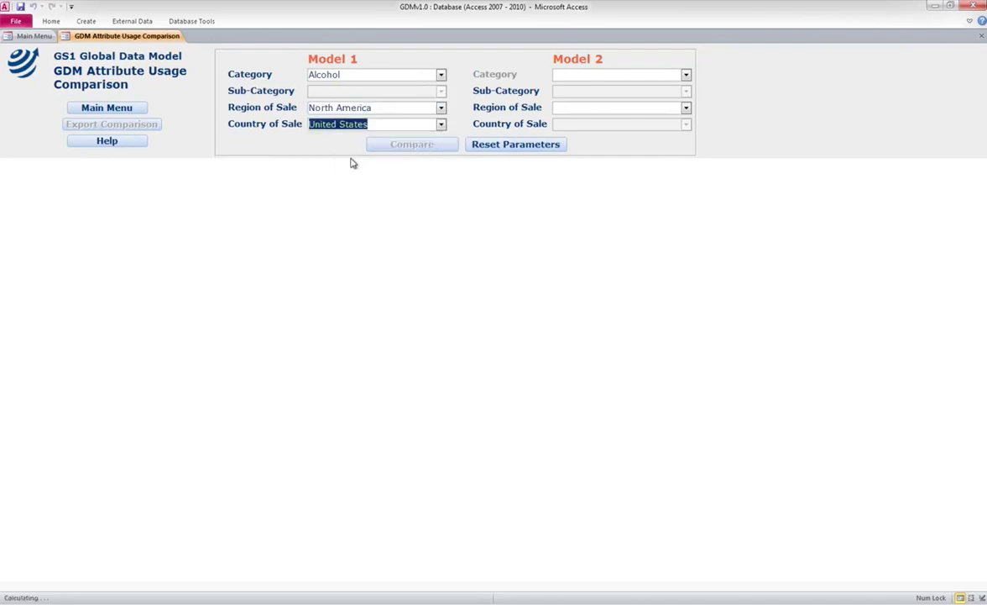
- Set Model 2 to Alcohol, Europe and Belgium, and compare its attribute usage with Model 1
left_click(686, 75)
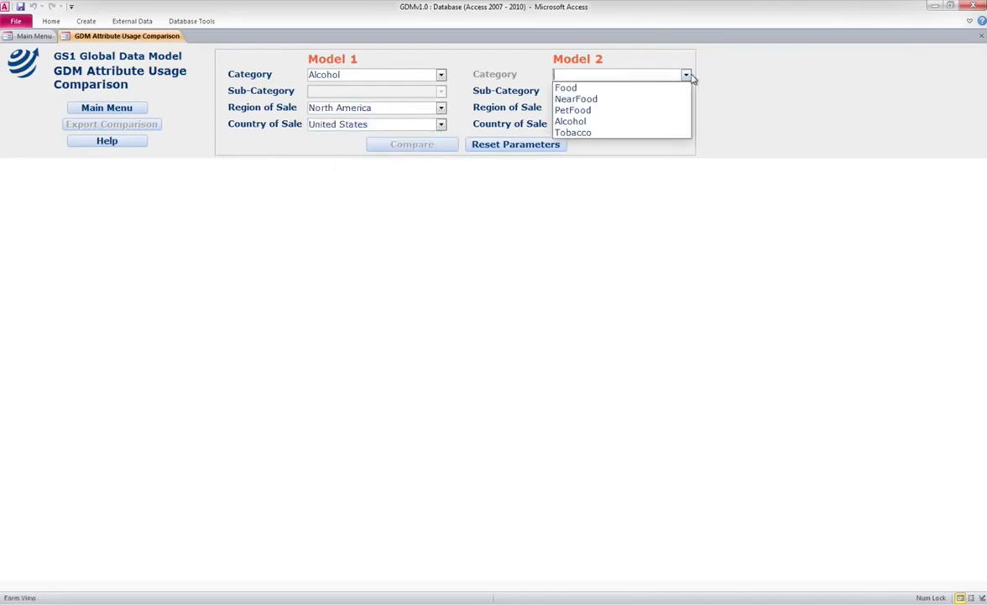
left_click(623, 122)
left_click(686, 107)
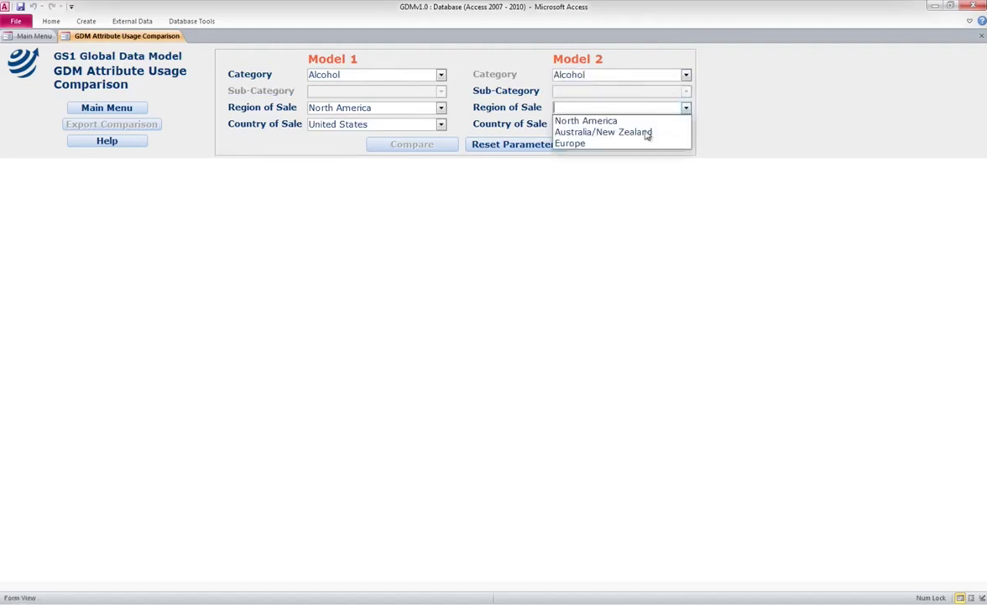
left_click(601, 144)
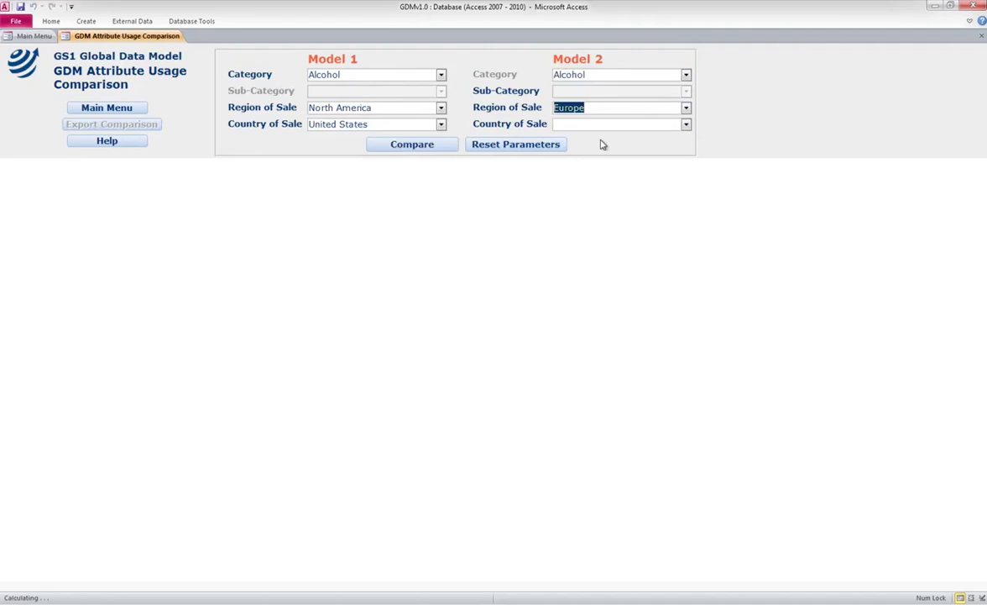
left_click(686, 126)
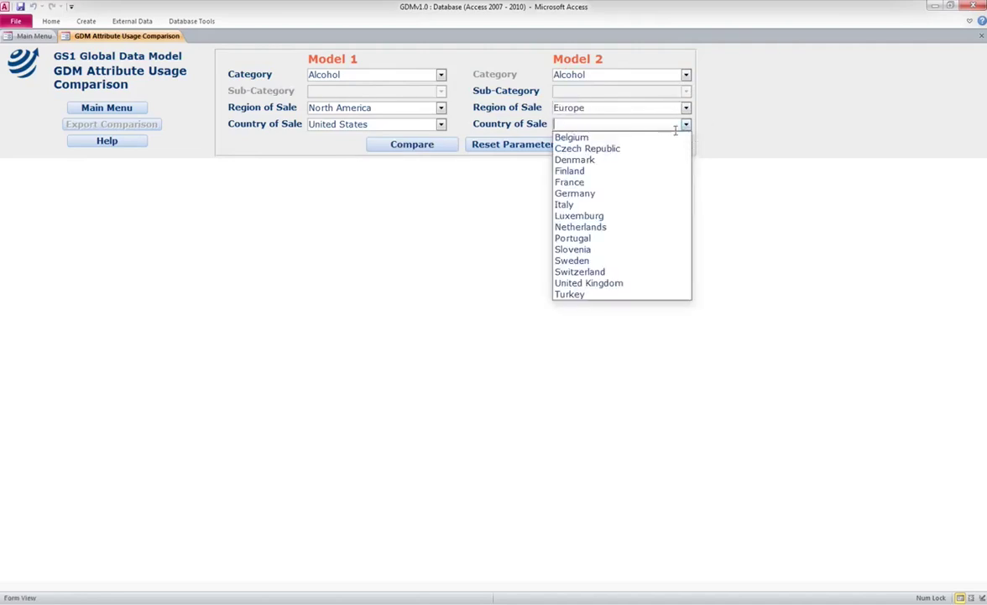
left_click(556, 134)
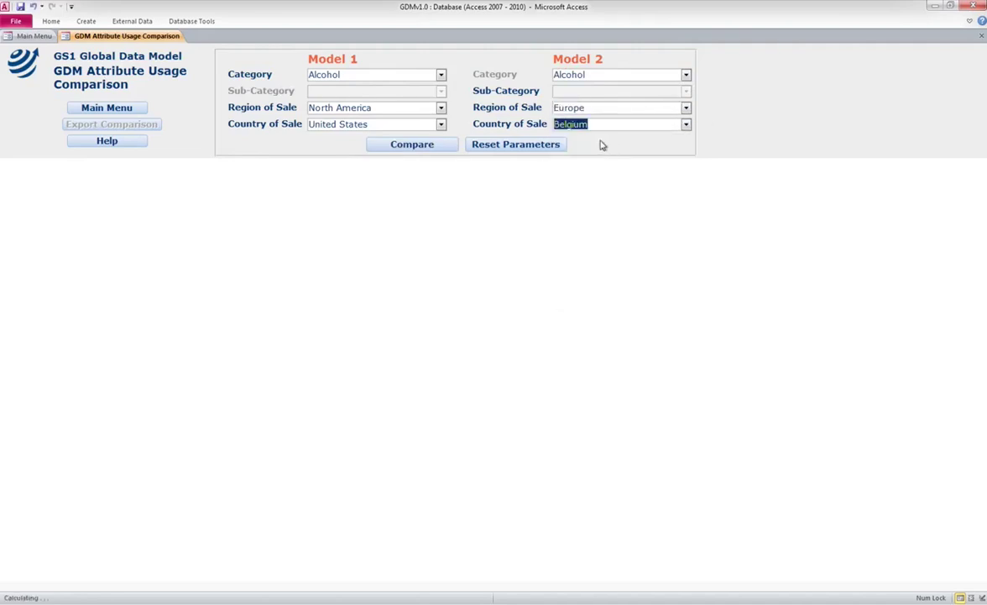
left_click(398, 145)
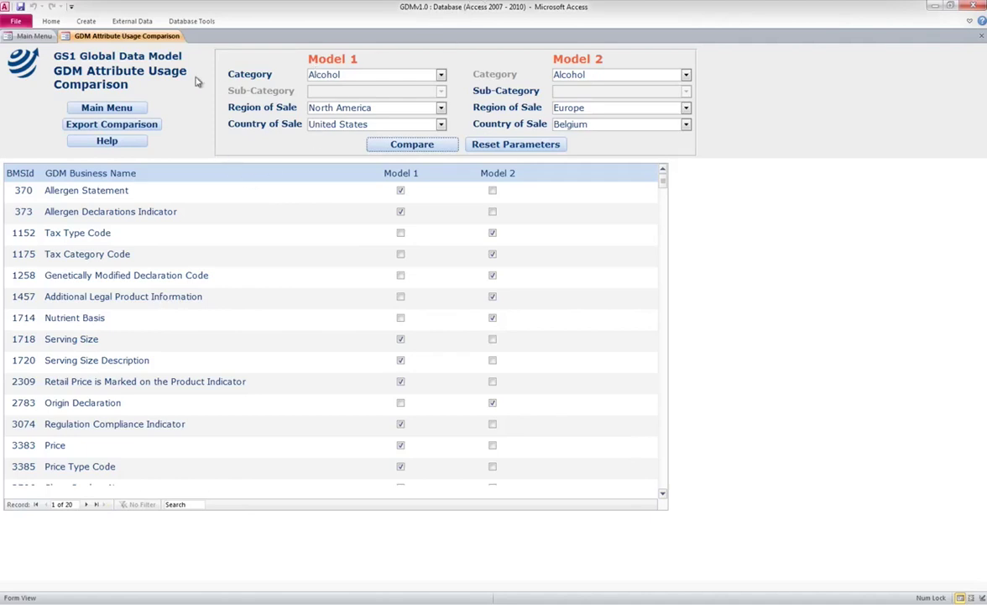
- Open the GDM Saved Profile Comparison and compare "Chocolate Brand X 200g Turkey" as Profile 1 with "Dairy US with Brick" as Profile 2
left_click(122, 112)
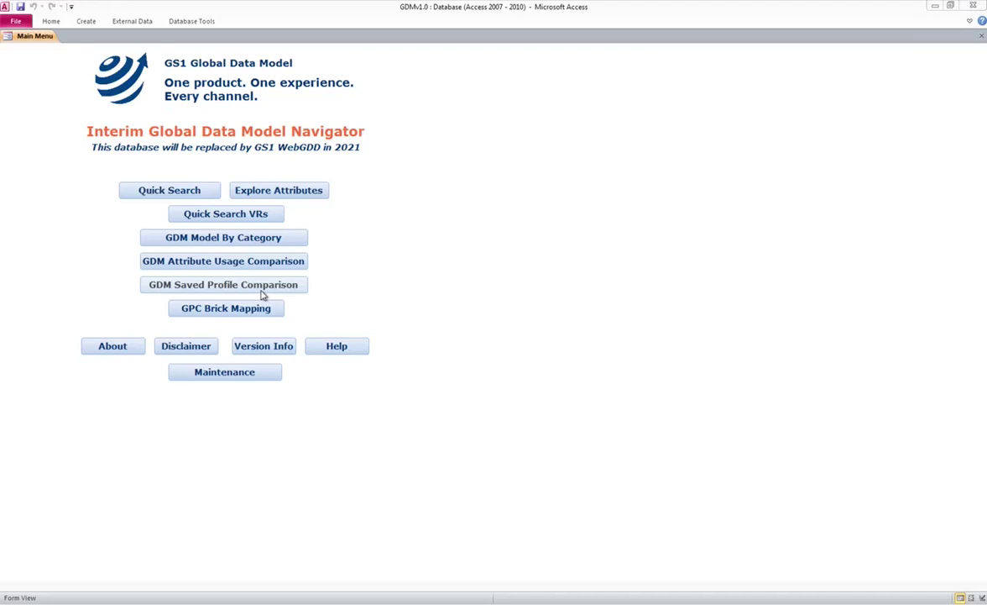
left_click(263, 288)
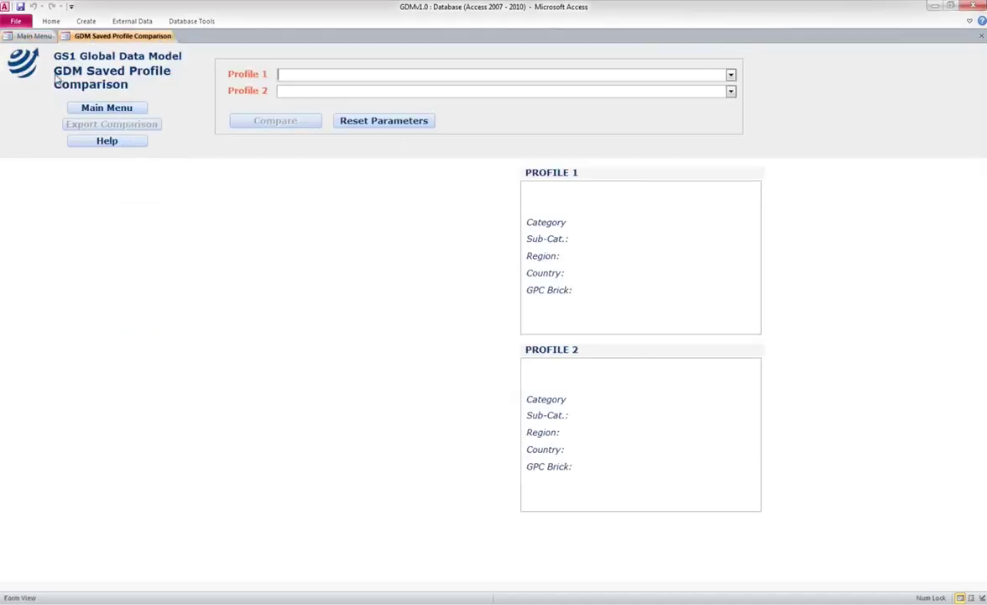
left_click(731, 76)
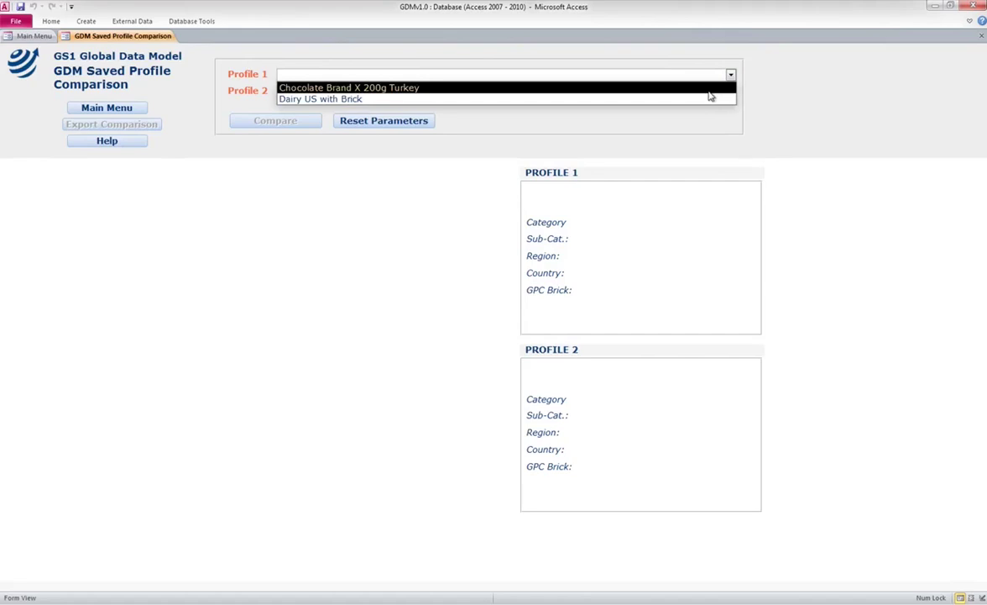
left_click(709, 92)
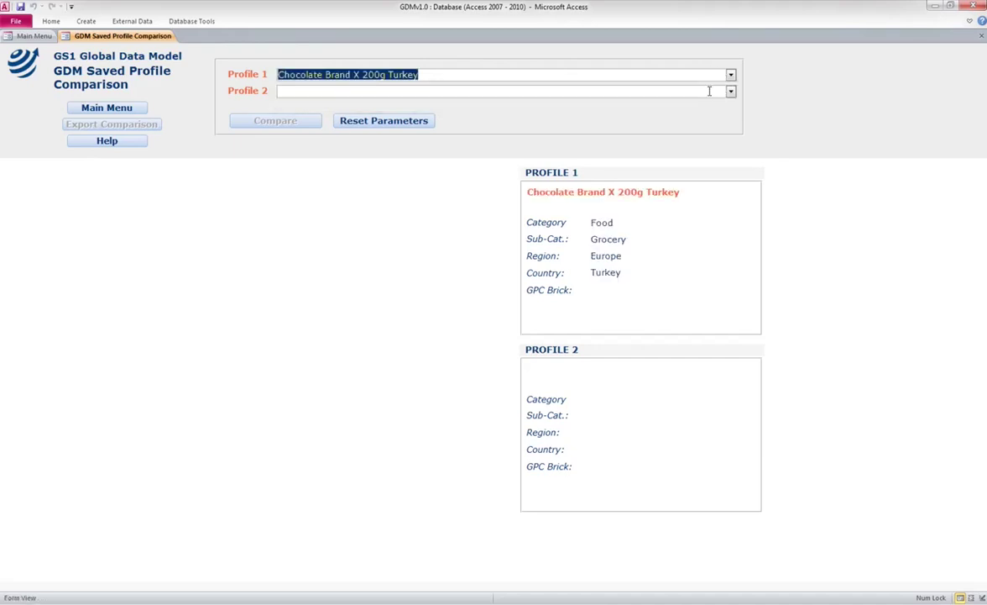
left_click(731, 91)
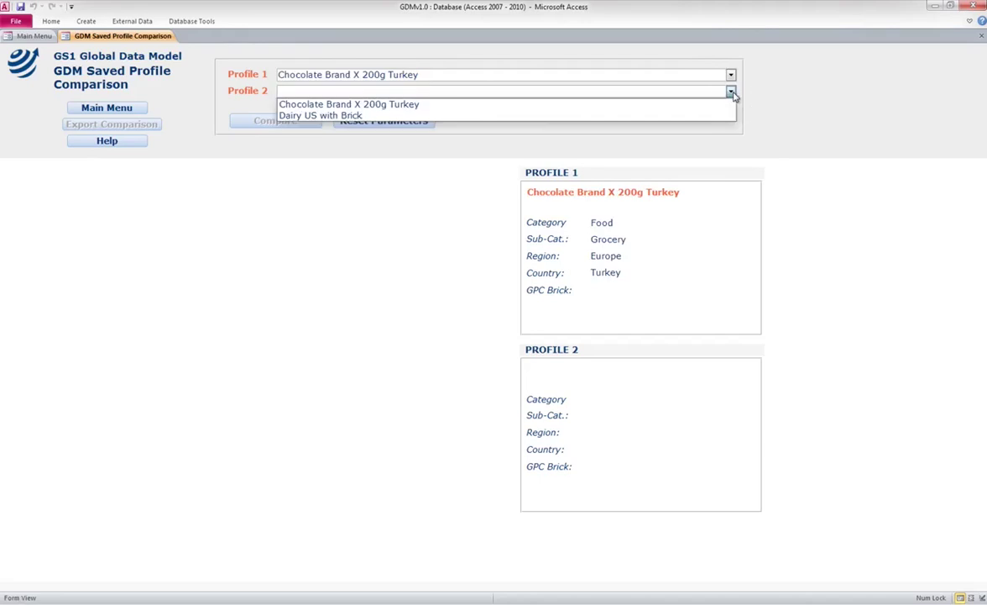
left_click(431, 117)
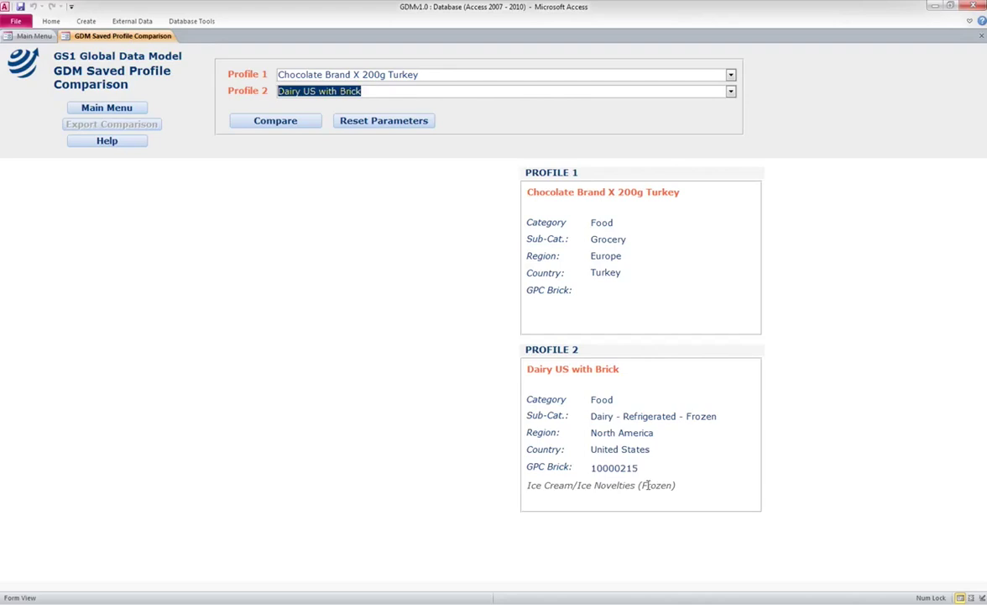
left_click(275, 124)
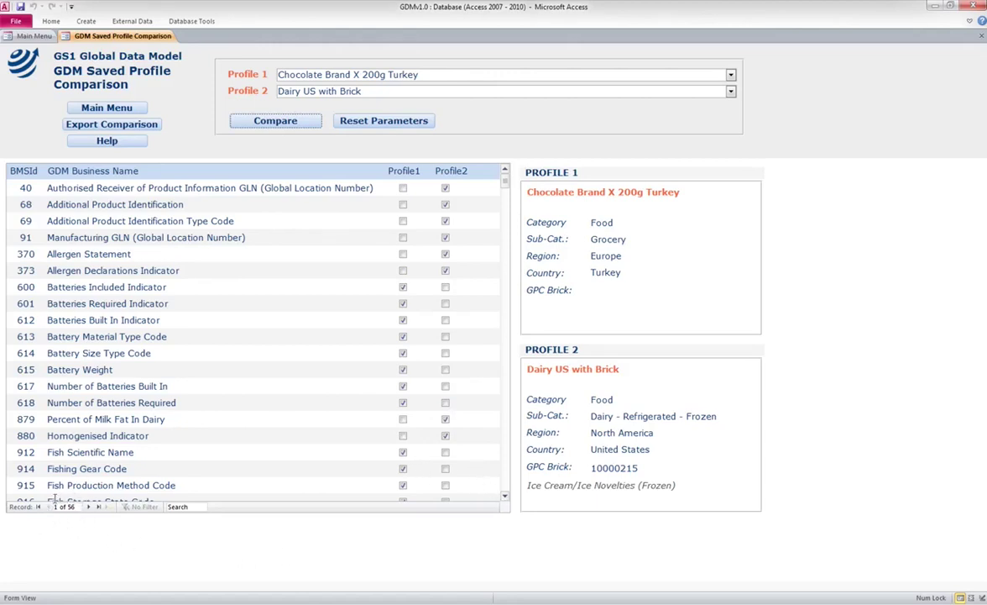
left_click(506, 477)
left_click(506, 476)
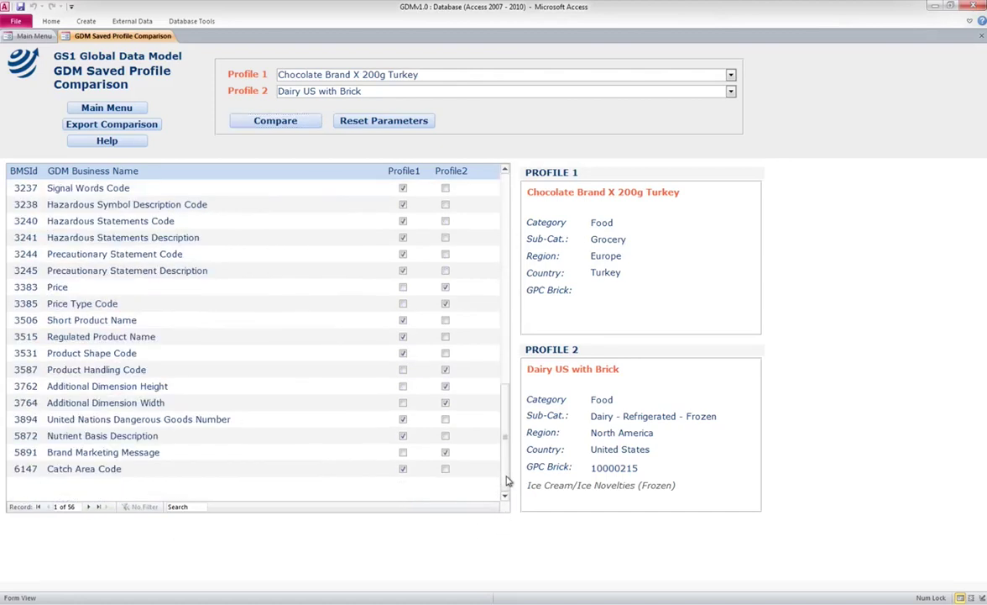
- Return to the main menu, open GPC Brick Mapping and filter the bricks to the Tobacco category
left_click(107, 108)
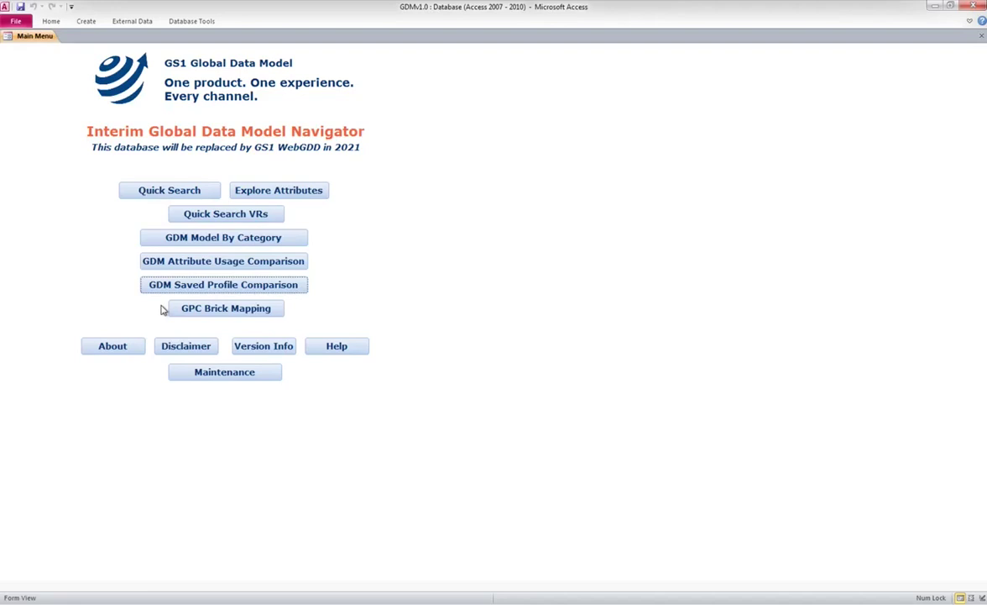
left_click(244, 314)
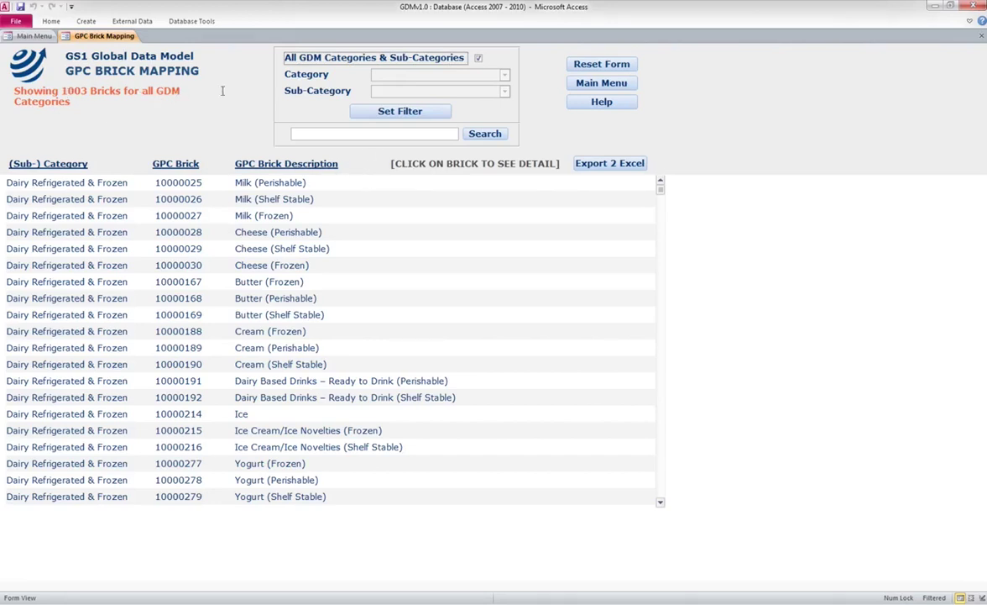
left_click(478, 58)
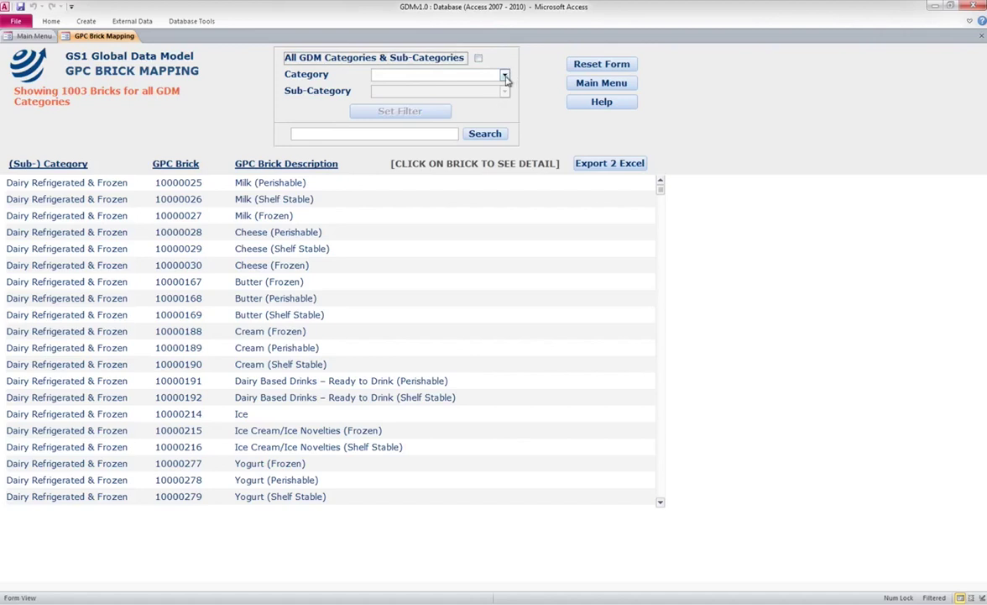
left_click(505, 76)
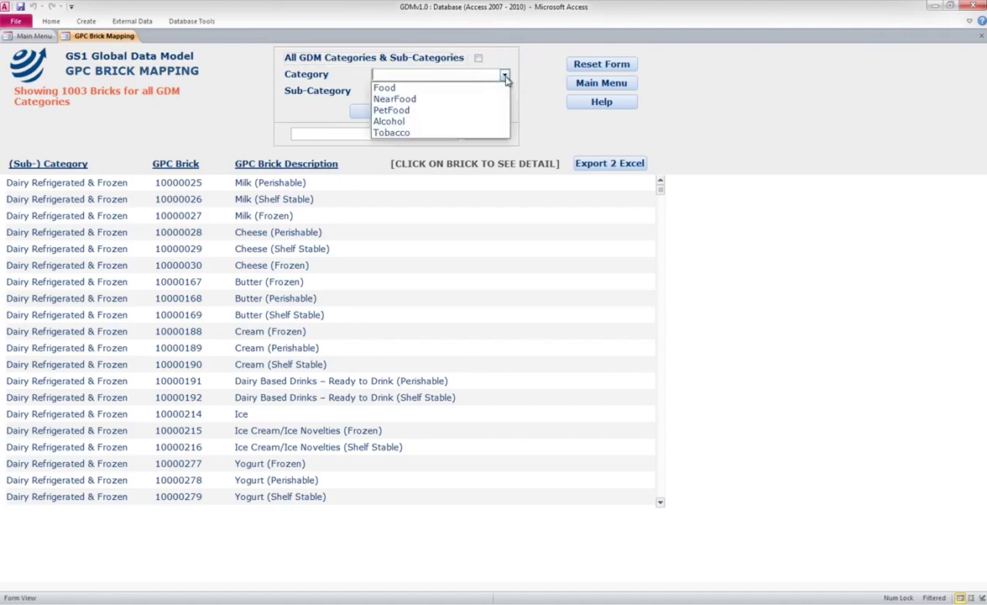
left_click(484, 133)
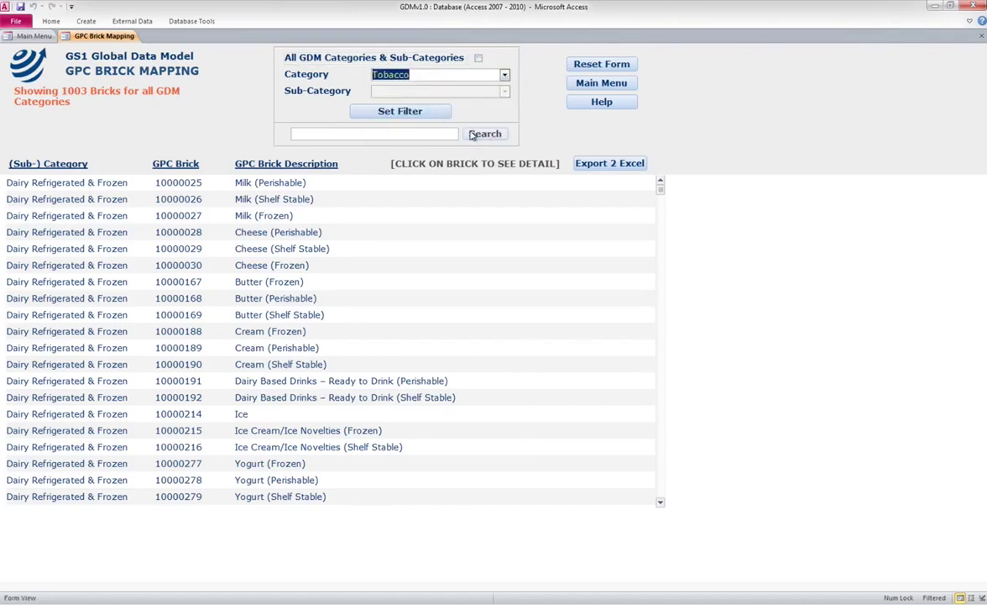
left_click(420, 113)
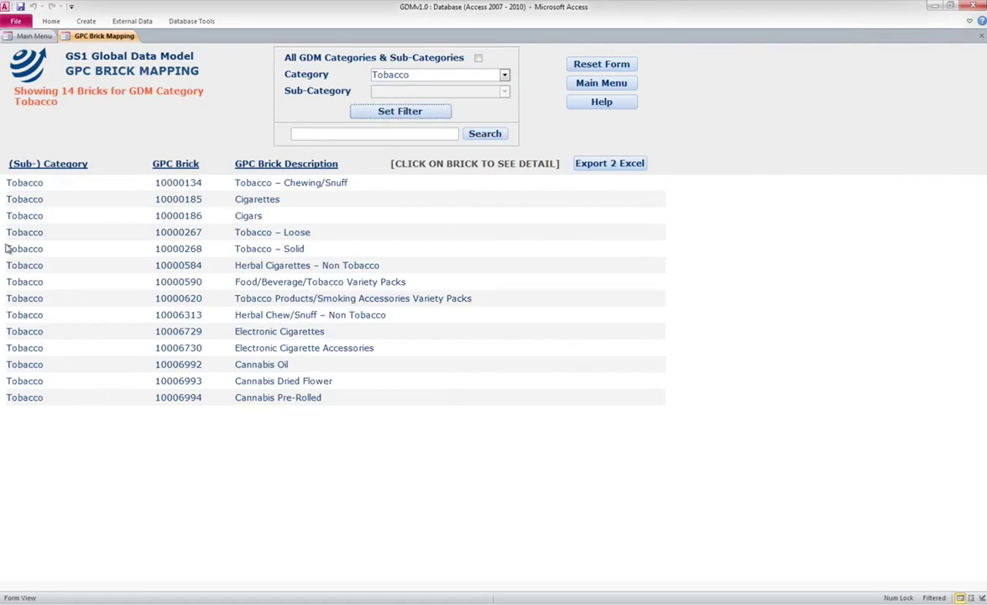
- View the detail of the GPC brick Herbal Cigarettes – Non Tobacco, close it and reset the brick mapping form
left_click(266, 264)
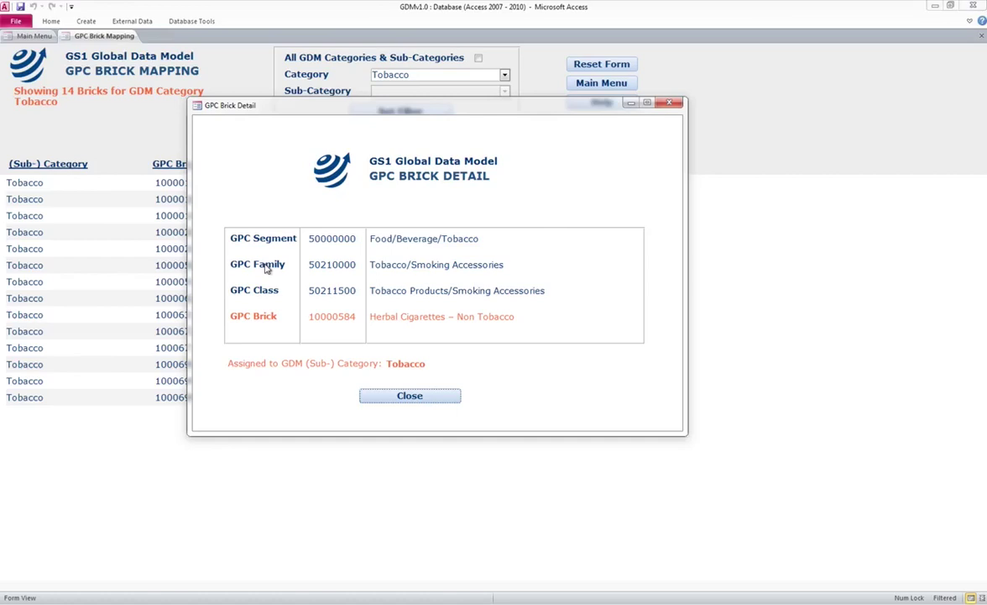
left_click(410, 396)
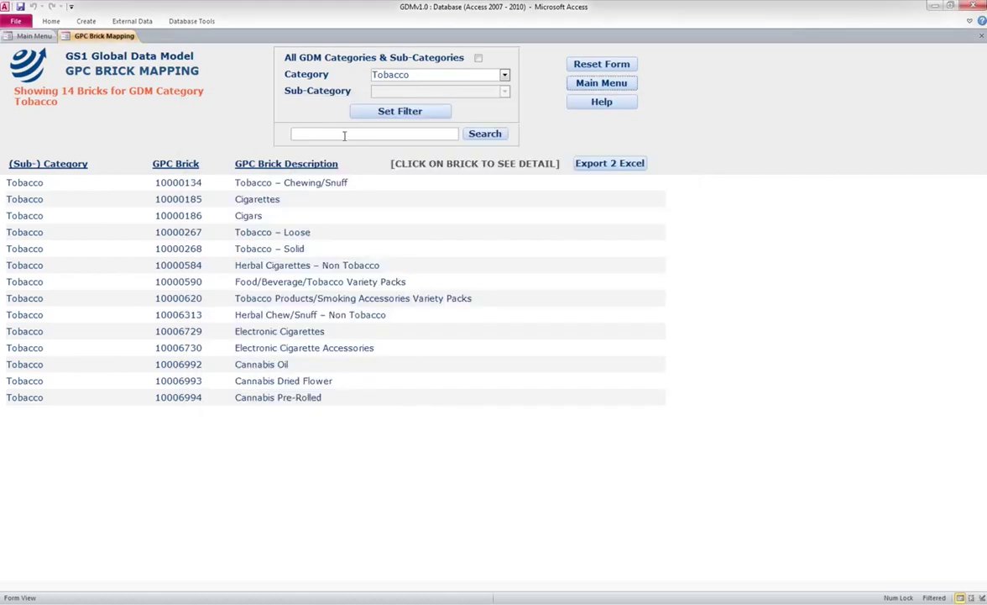
left_click(600, 64)
- Search the brick mapping across all GDM categories for "yogurt", reset the form and return to the main menu
left_click(350, 135)
type("yogurt")
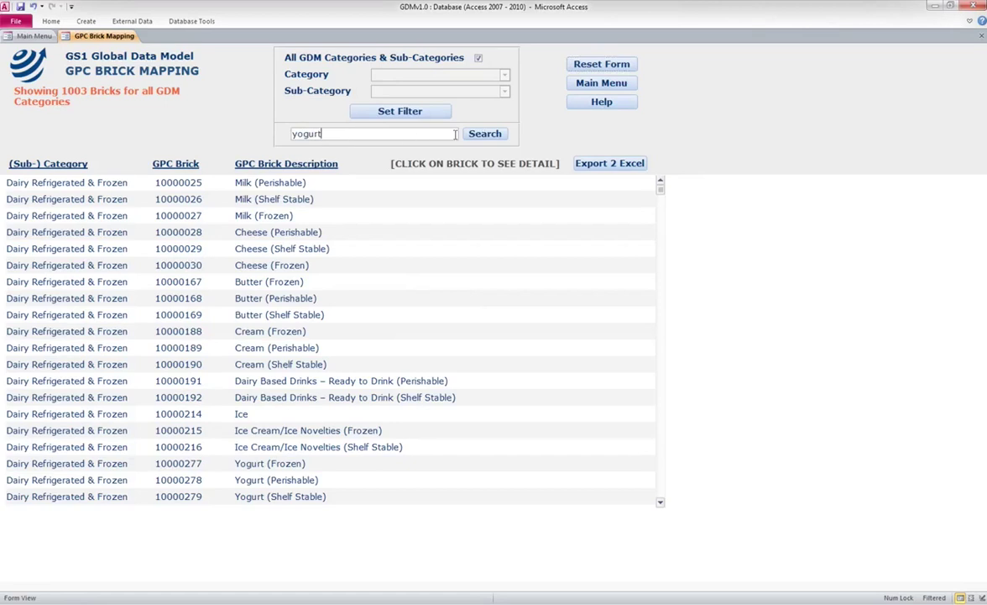
left_click(483, 137)
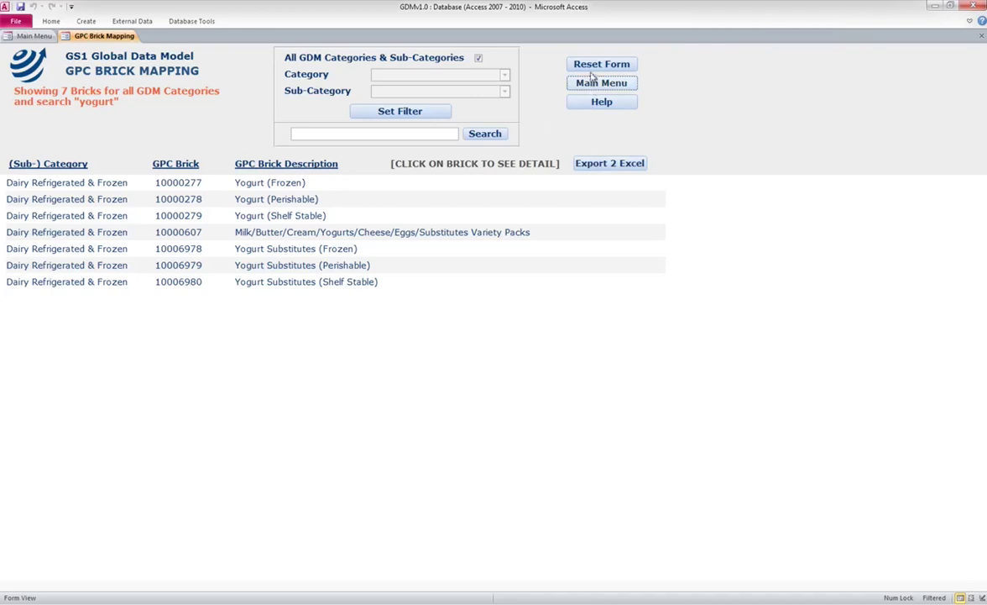
left_click(591, 67)
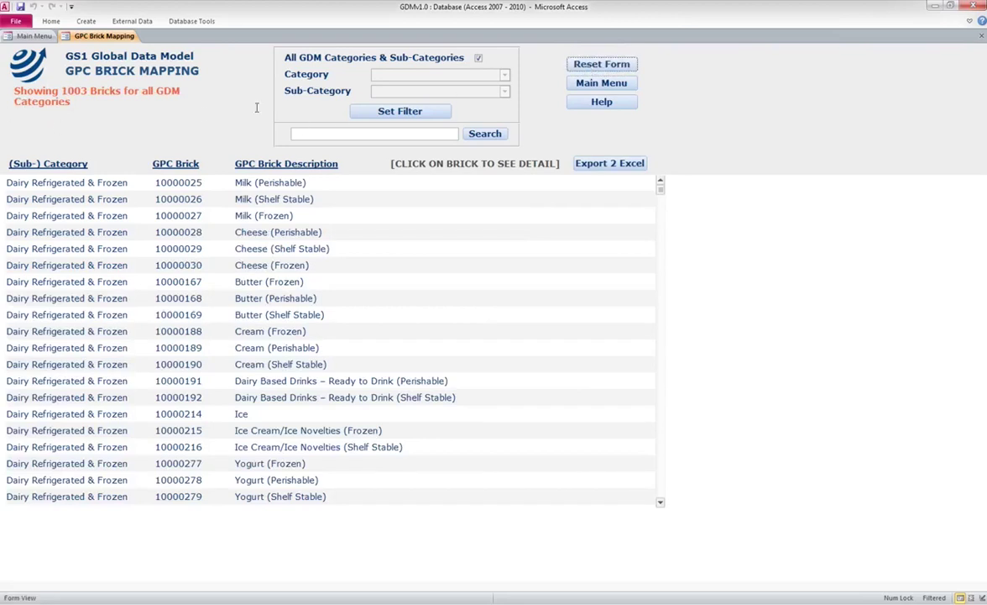
left_click(592, 87)
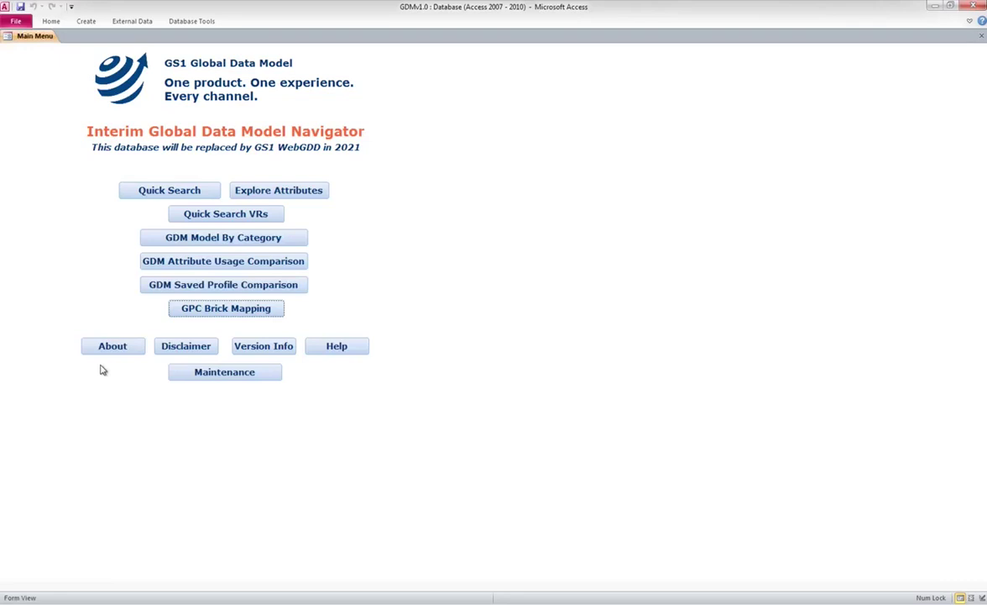
- View the About text of the Interim GDM Navigator and the Disclaimer, closing each one
left_click(110, 346)
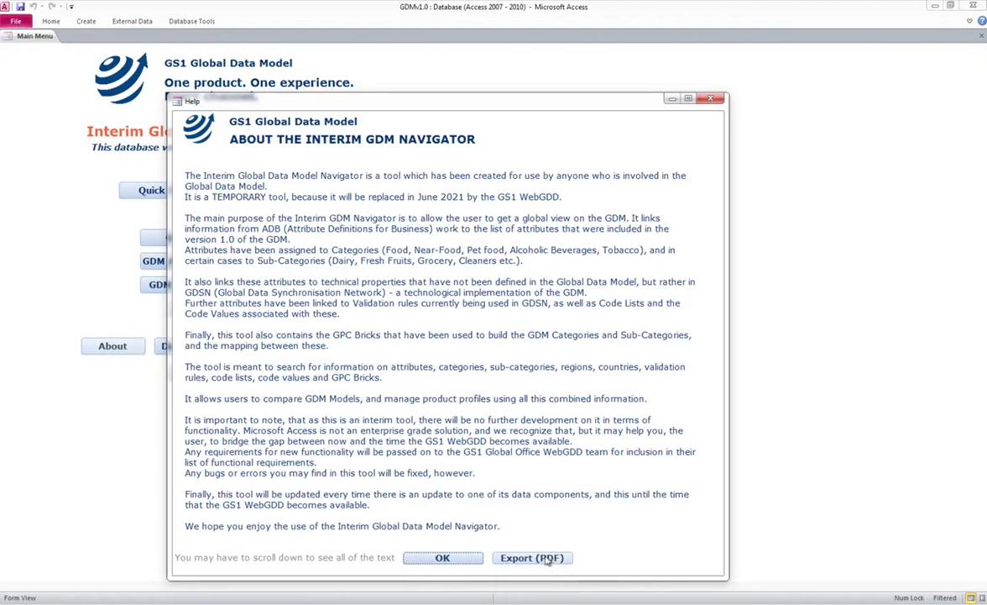
left_click(444, 558)
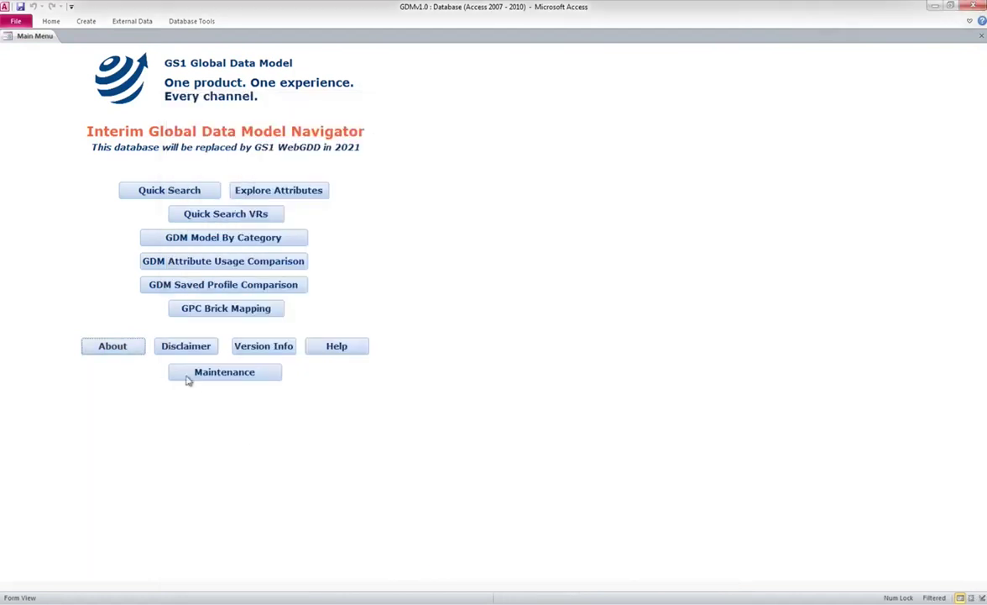
left_click(187, 346)
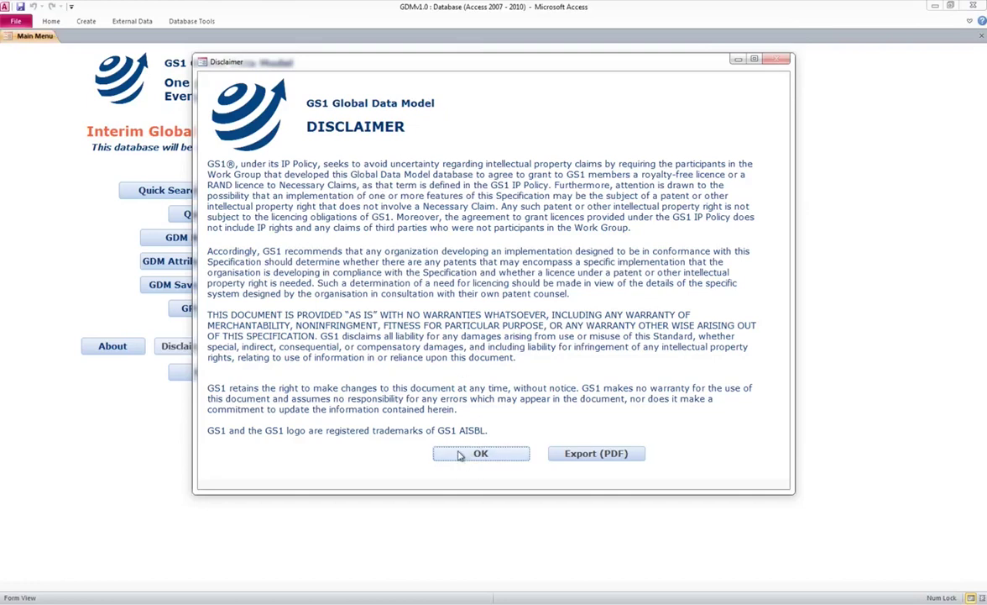
left_click(457, 454)
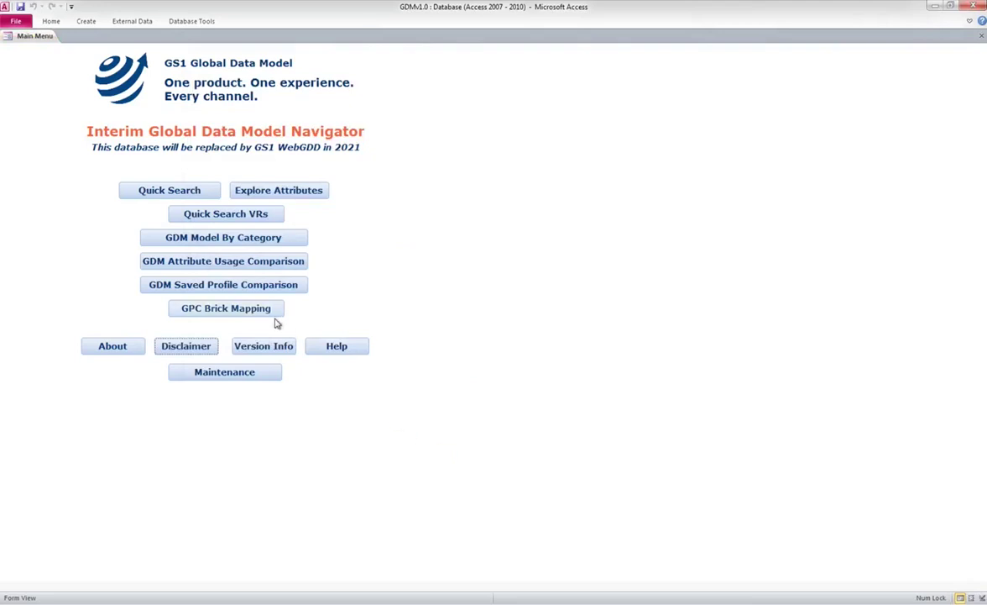
- View the version information of the Global Data Model database and the main menu's help text, closing each one
left_click(277, 350)
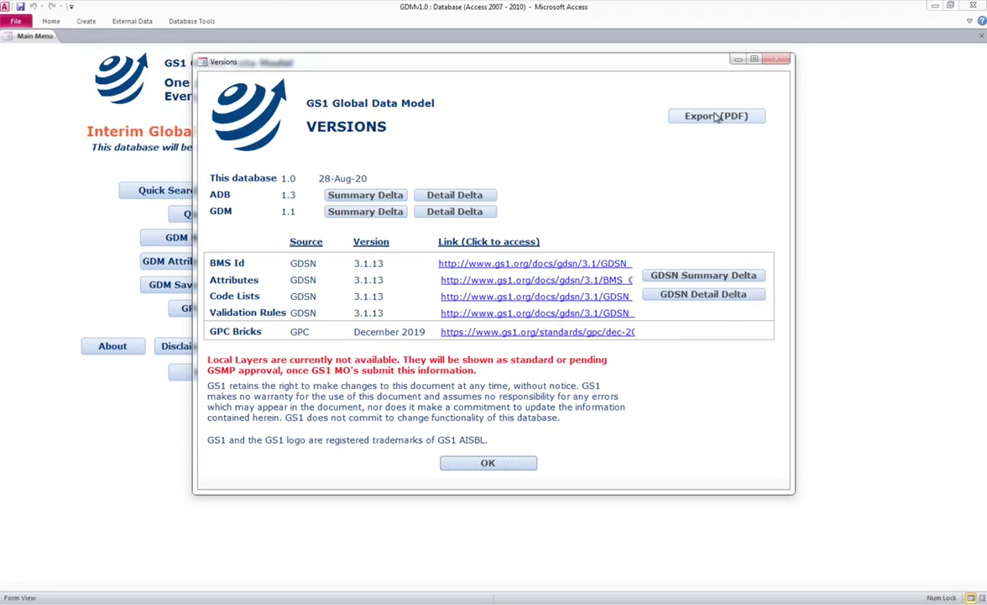
left_click(477, 464)
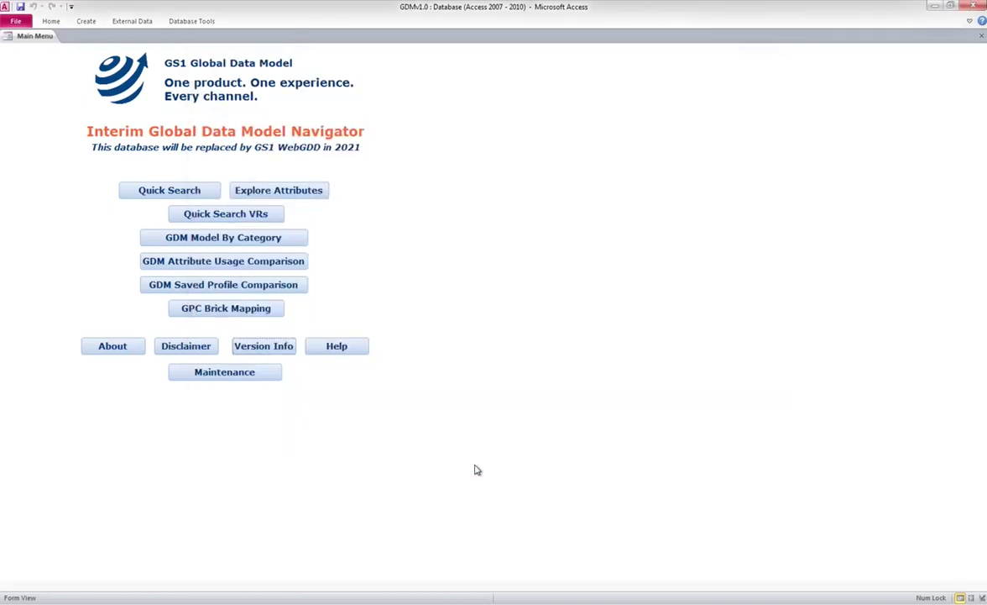
left_click(337, 350)
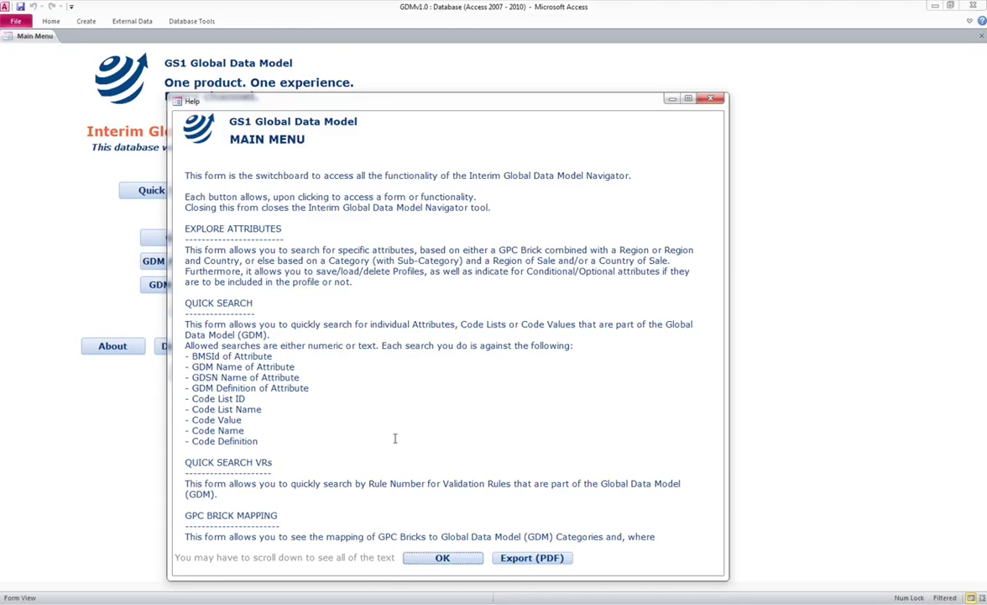
left_click(440, 556)
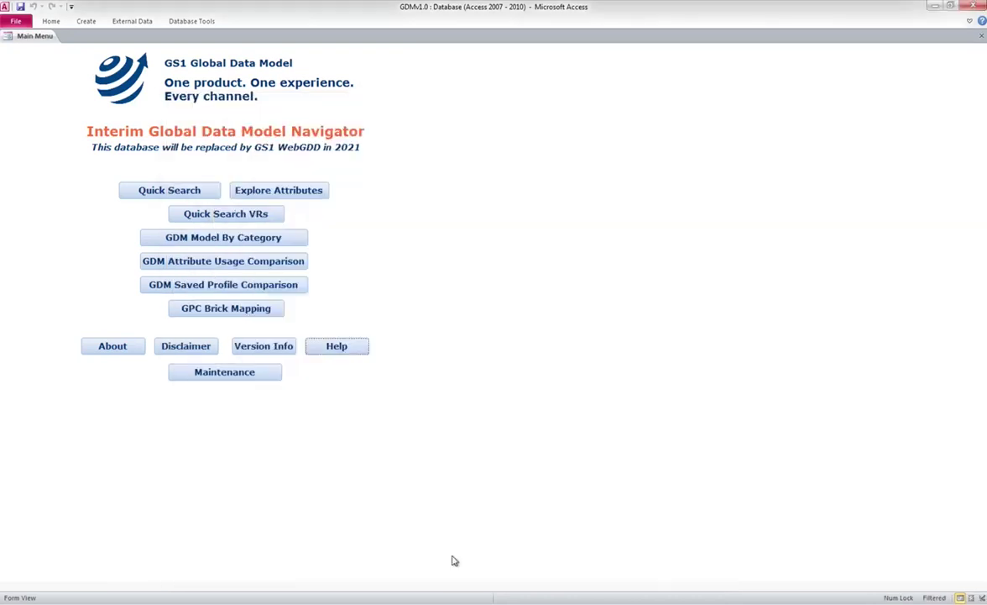
- View the error log from the maintenance functions, close it and return to the main menu
left_click(223, 375)
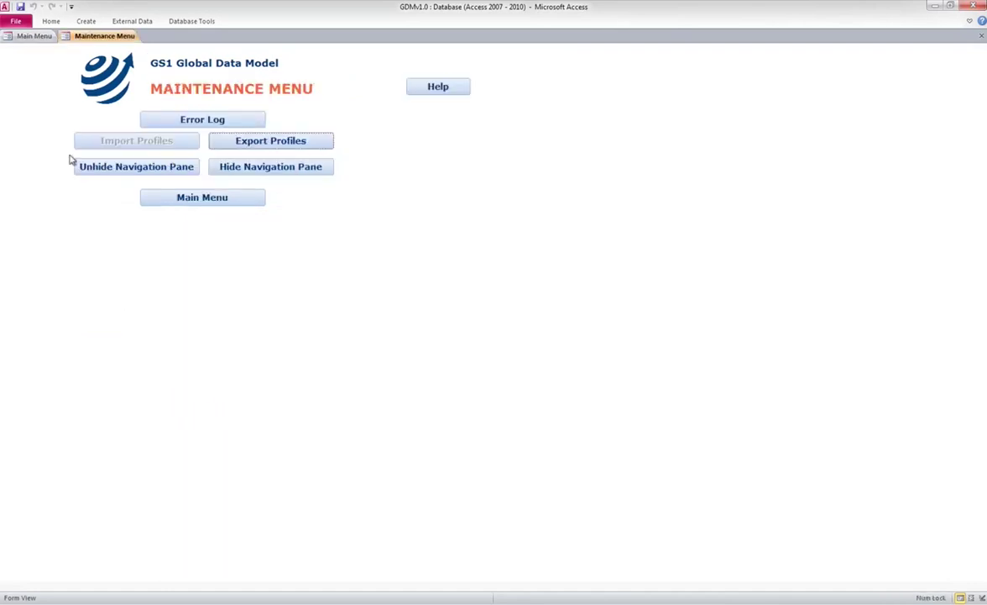
left_click(208, 122)
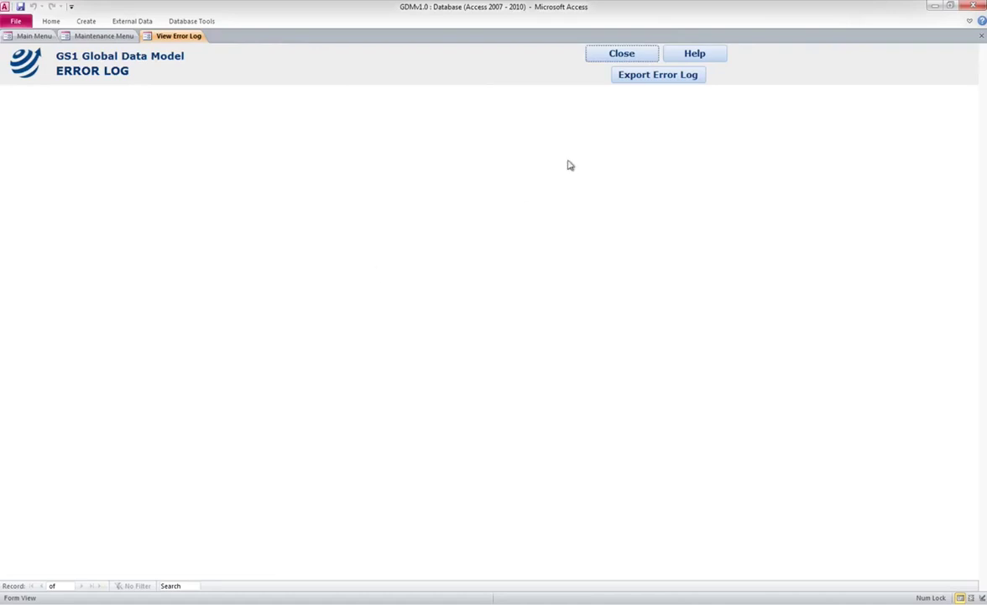
left_click(621, 55)
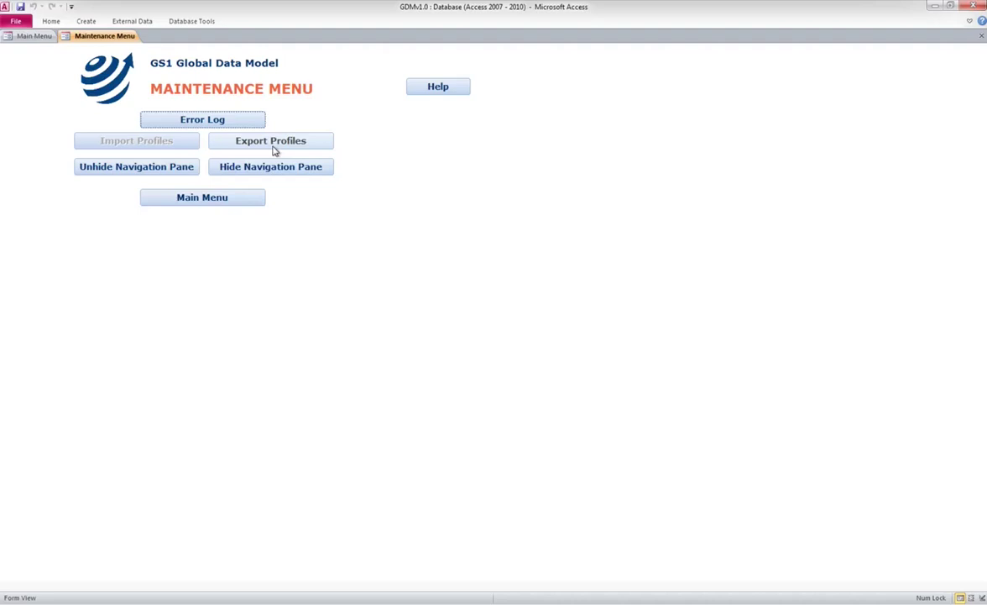
left_click(226, 200)
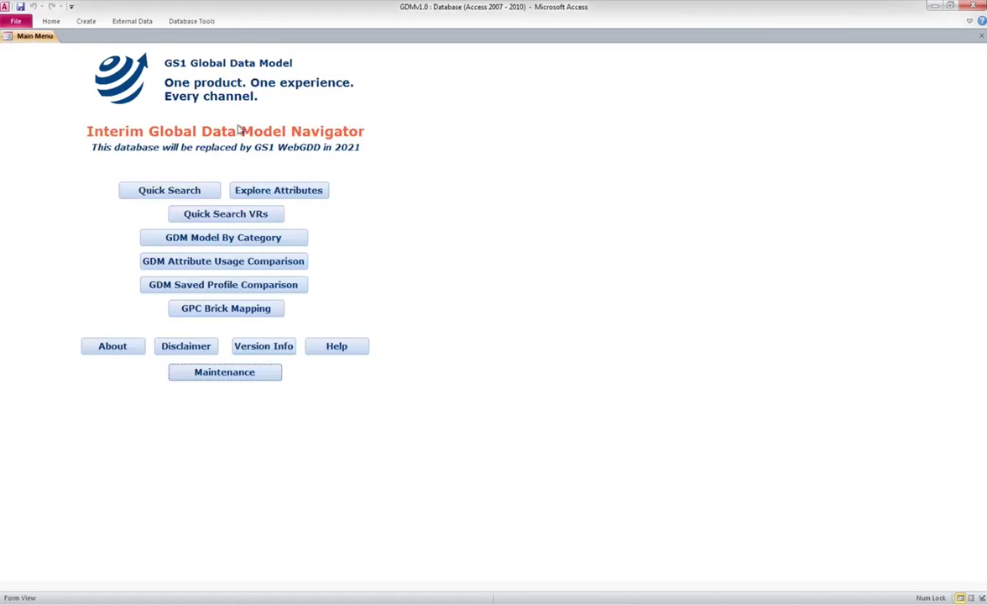